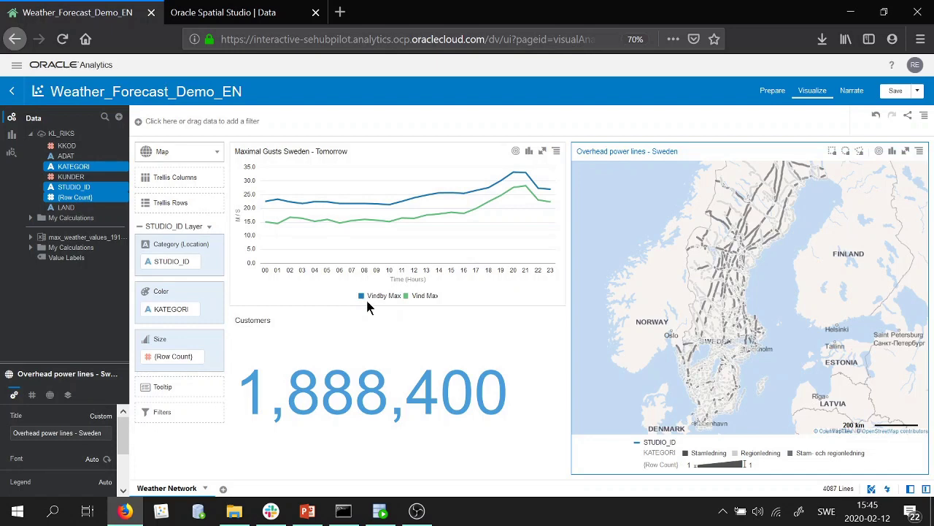
Open the POWERLINES_AT_RISK dataset's properties from Spatial Studio's datasets list.
mouse_move(377, 175)
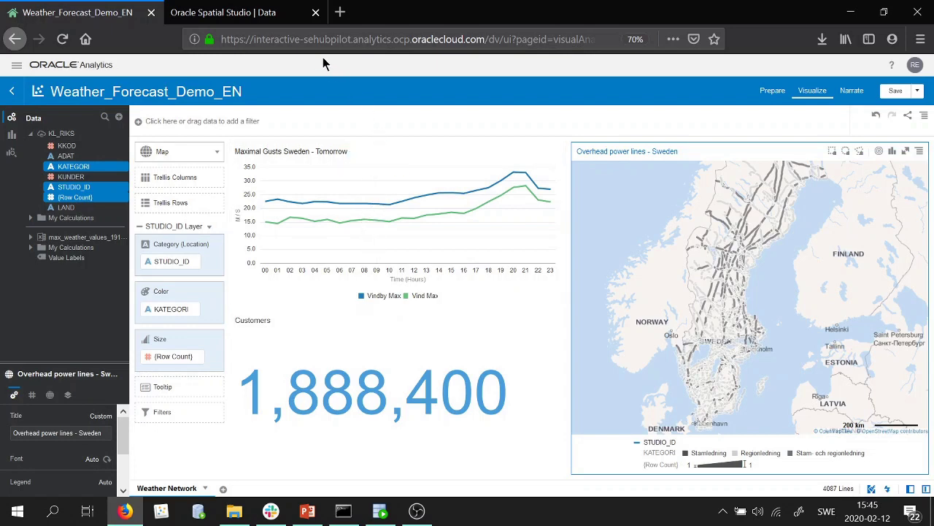
left_click(279, 23)
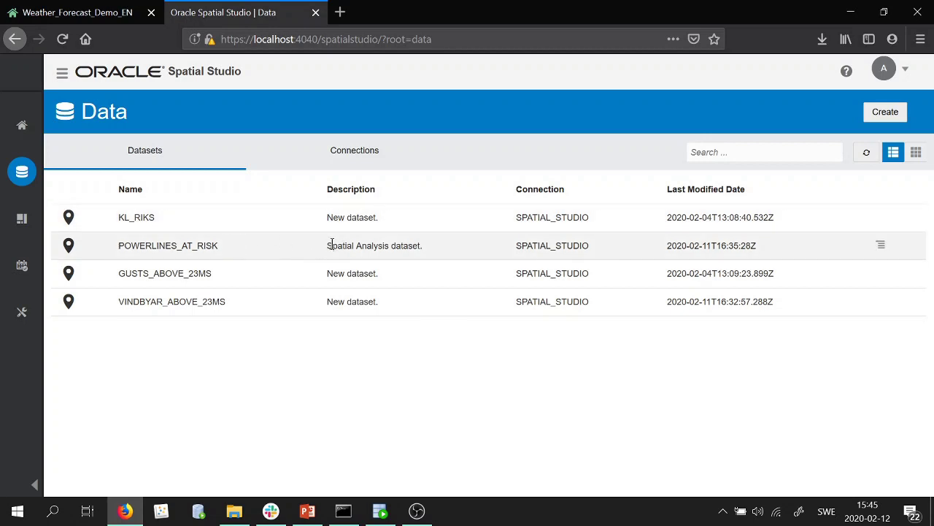
right_click(272, 250)
left_click(275, 255)
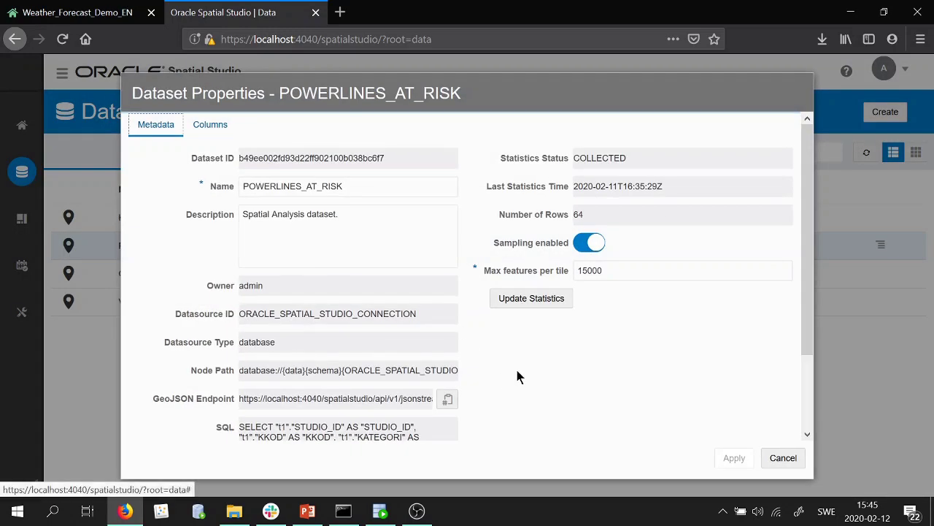
Inspect the dataset SQL, highlighting the KL_RIKS table and the 10 km SDO_WITHIN_DISTANCE join.
scroll(516, 371, "down", 3)
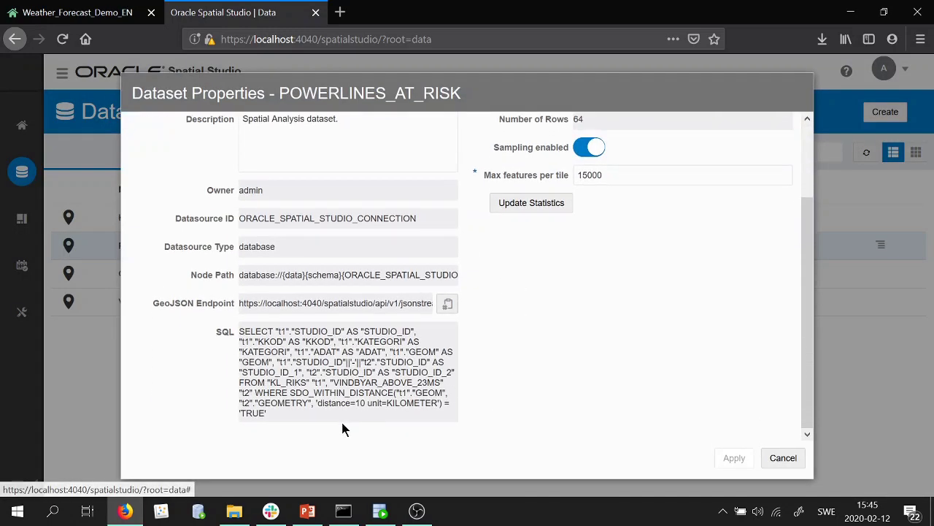
left_click_drag(342, 425, 232, 333)
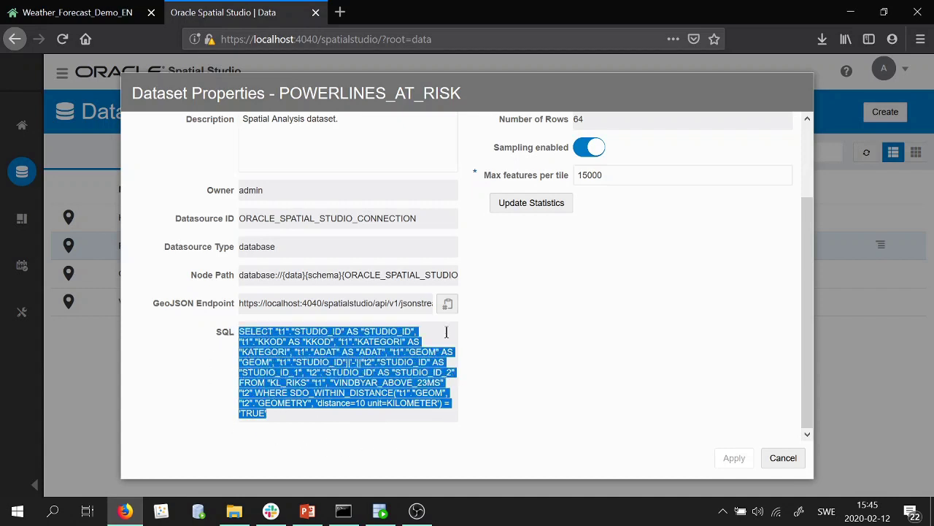
left_click(316, 350)
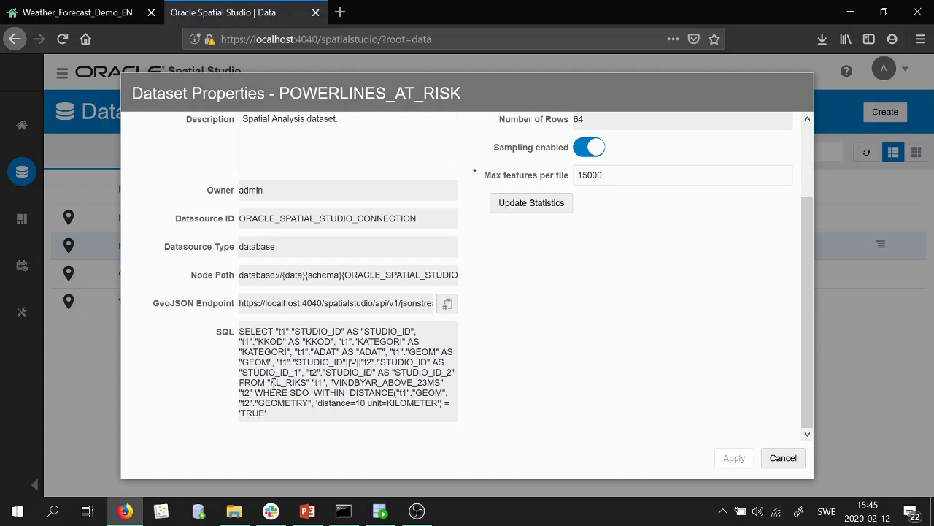
left_click_drag(270, 384, 395, 394)
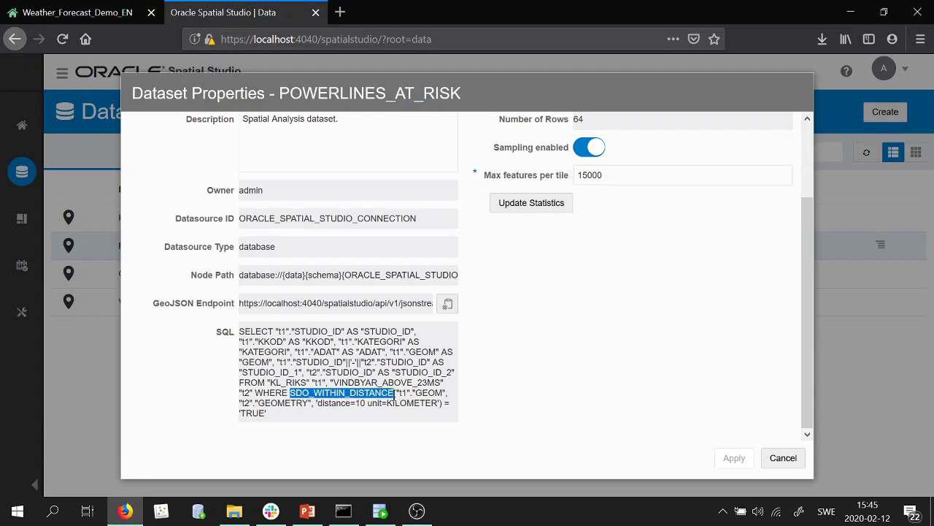
left_click(323, 412)
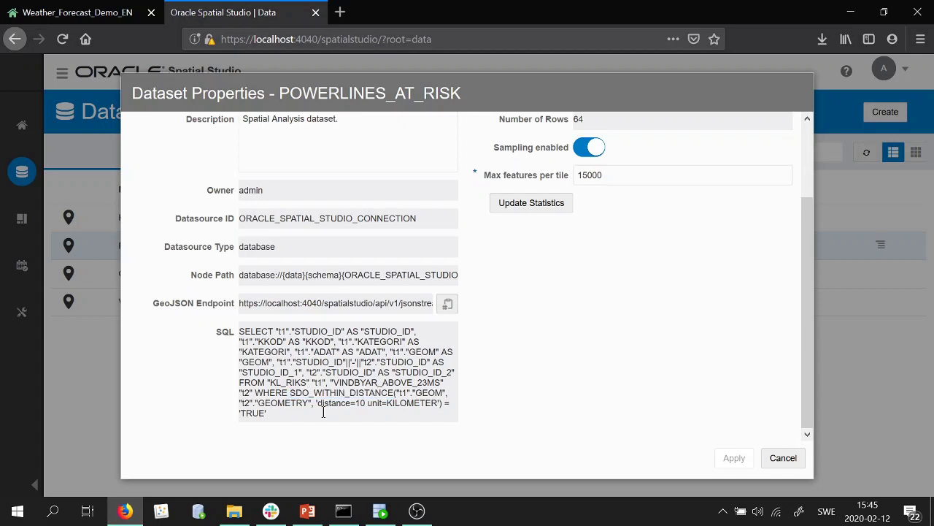
Back in the dashboard project, start a new data set from the DBDRY connection.
left_click(781, 458)
left_click(76, 12)
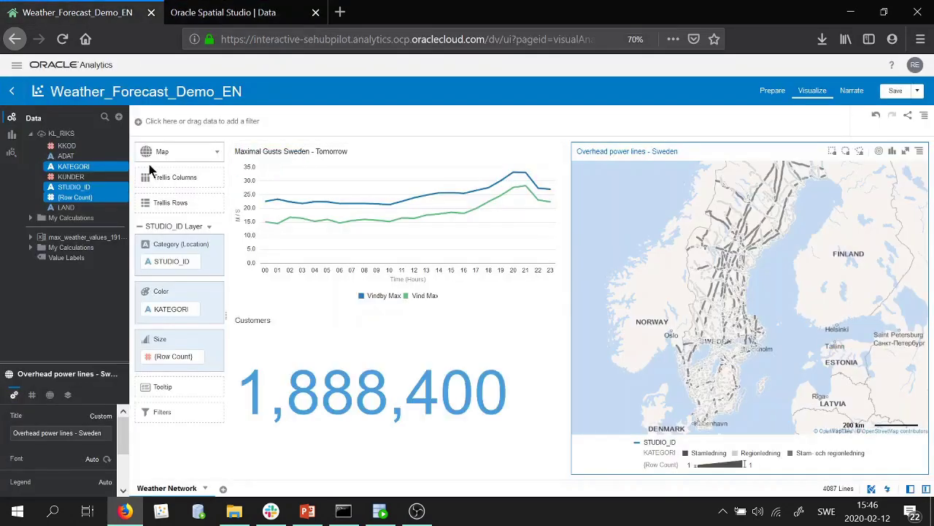
left_click(119, 118)
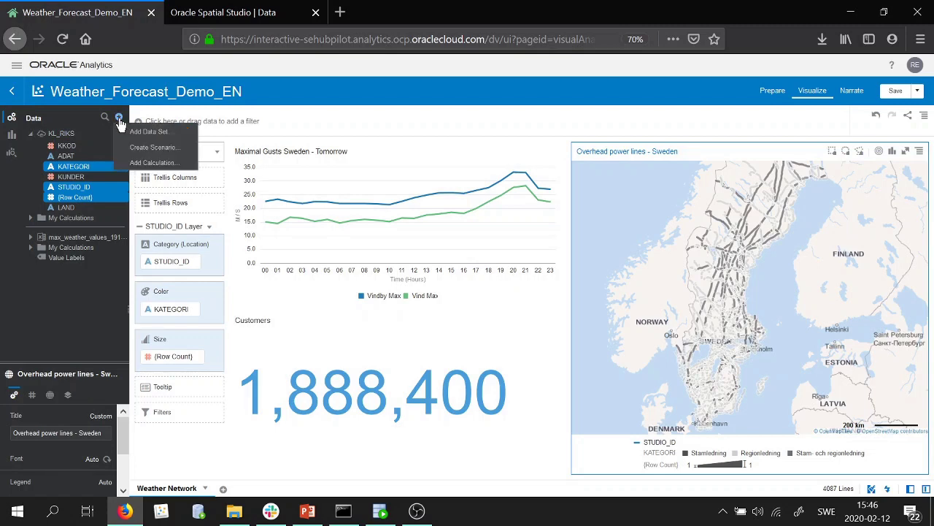
left_click(149, 131)
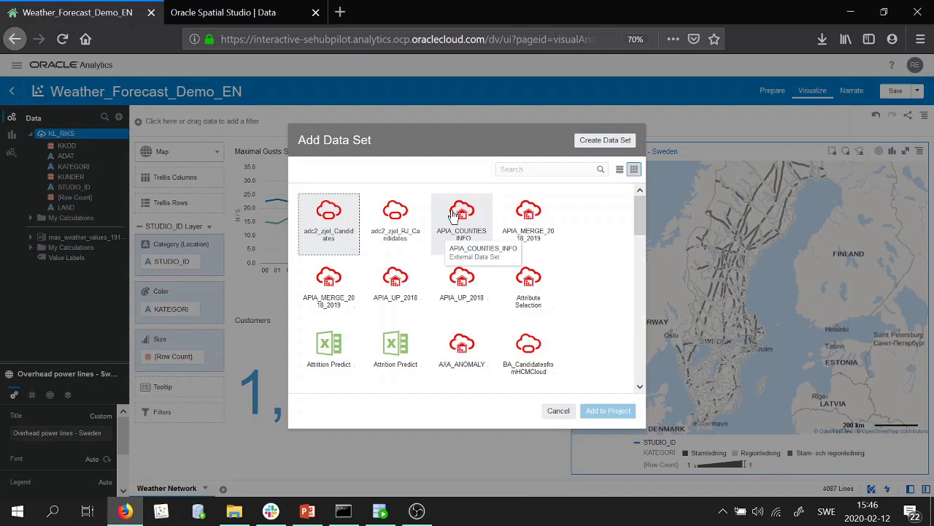
left_click(600, 146)
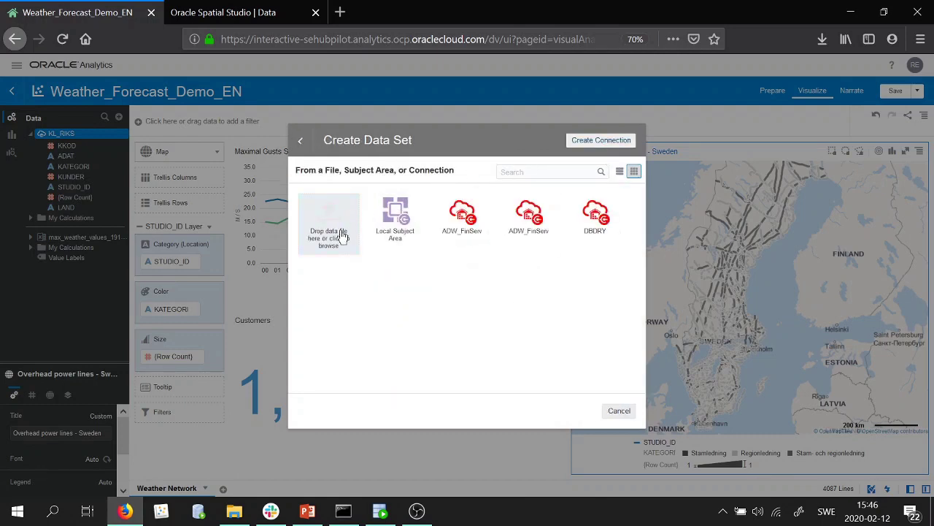
left_click(595, 219)
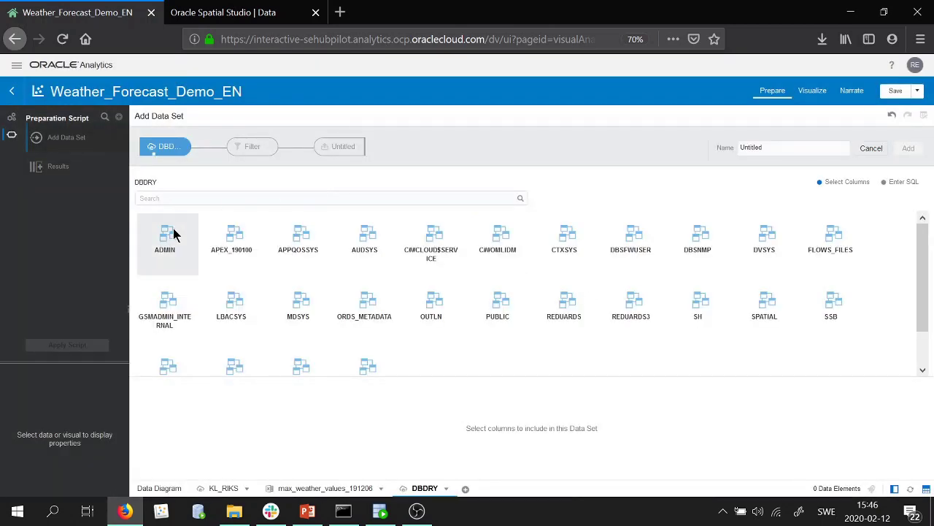
From the ADMIN schema, add POWERLINES_AT_RISK's STUDIO_ID column as a data set.
left_click(171, 233)
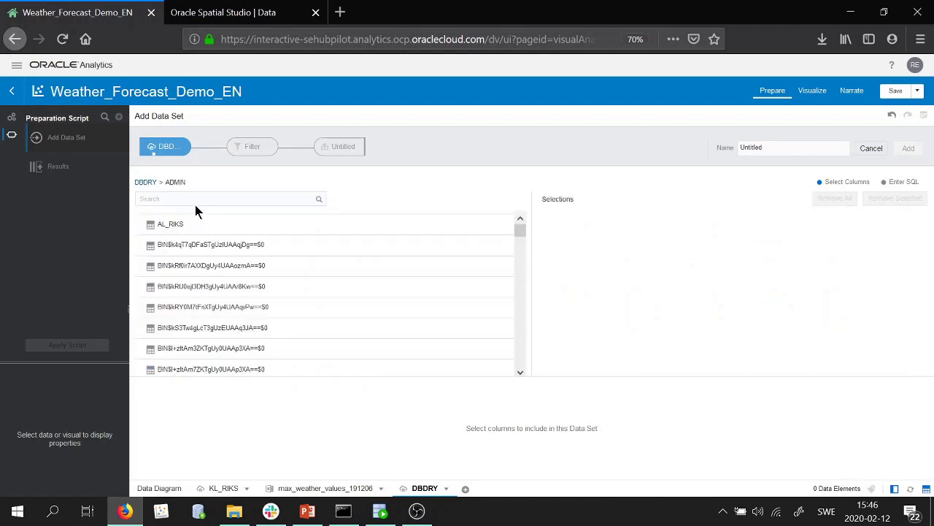
type("powerlines")
key("Return")
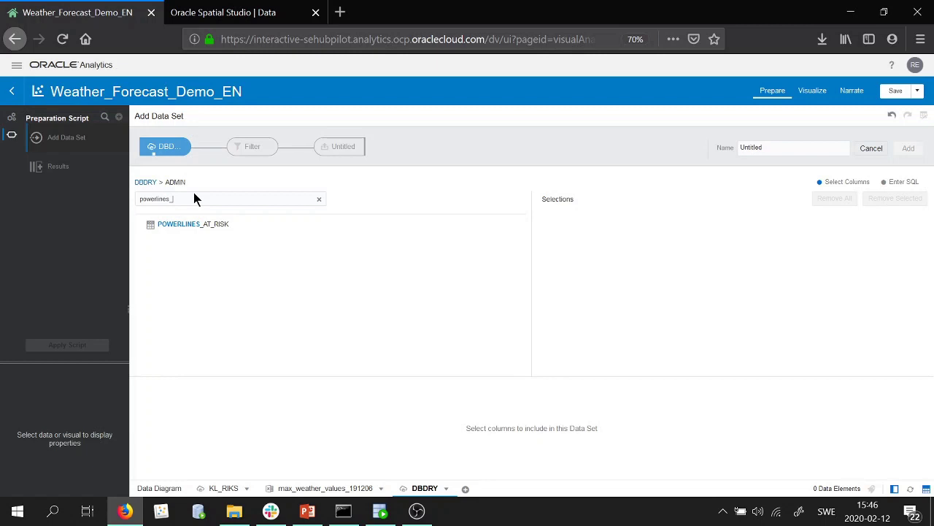
left_click(187, 224)
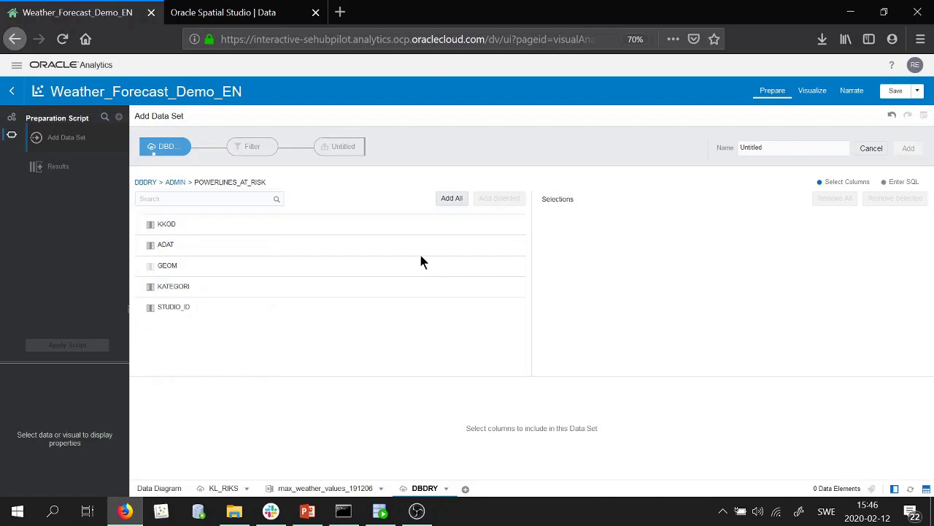
left_click(180, 307)
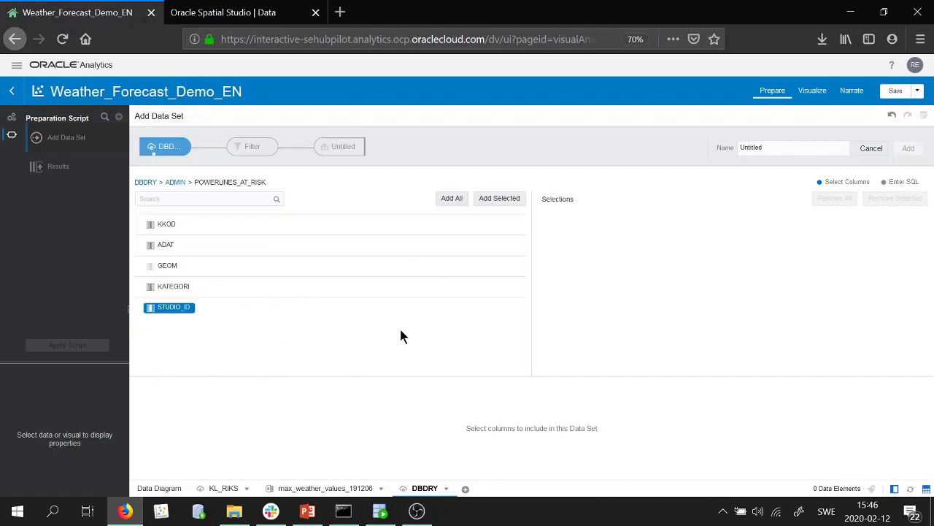
left_click(498, 198)
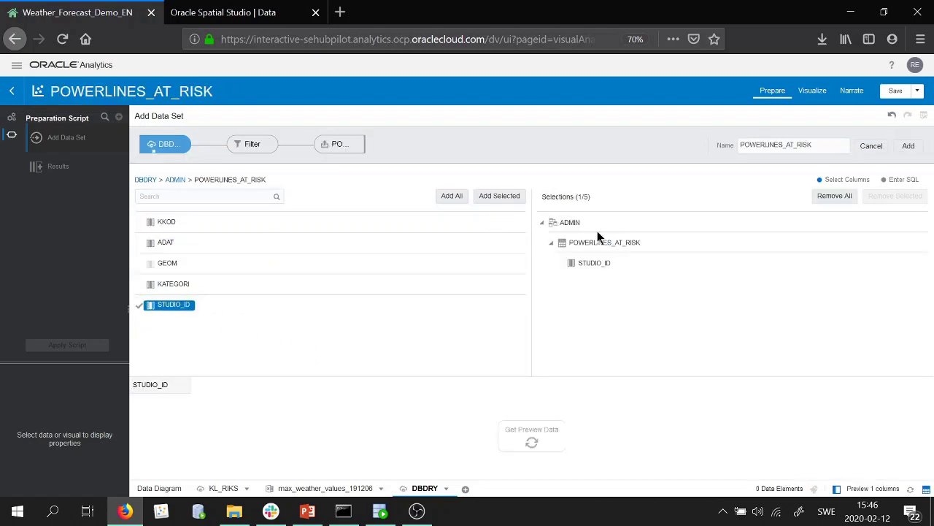
left_click(908, 146)
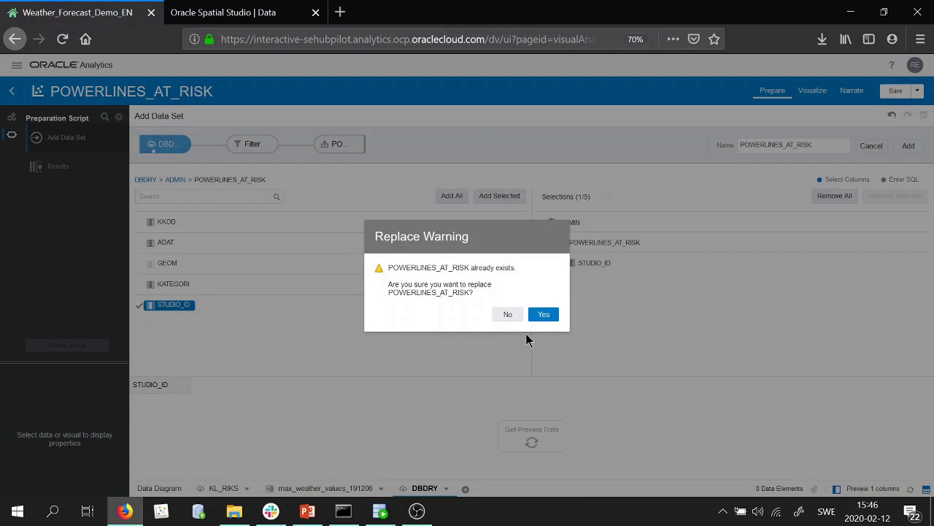
Replace the existing POWERLINES_AT_RISK data set and start a calculated STATUS column.
left_click(549, 315)
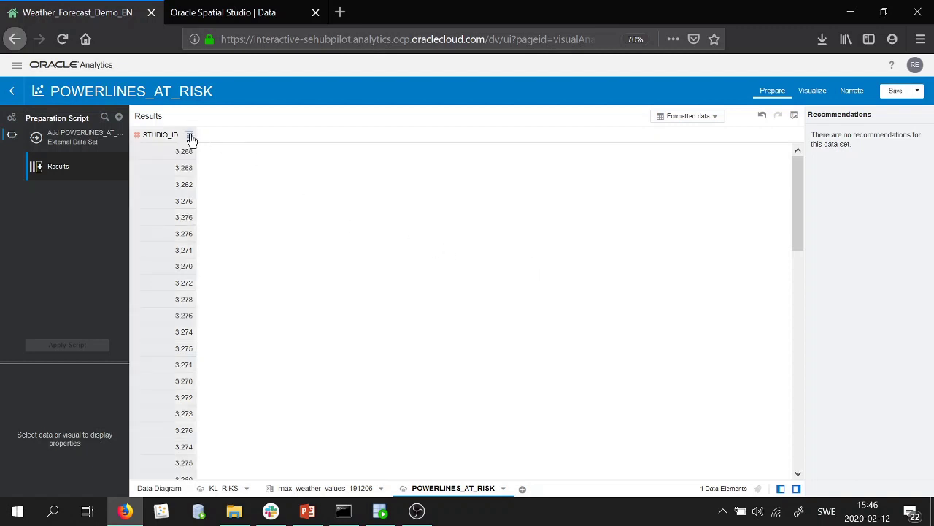
left_click(191, 134)
left_click(246, 303)
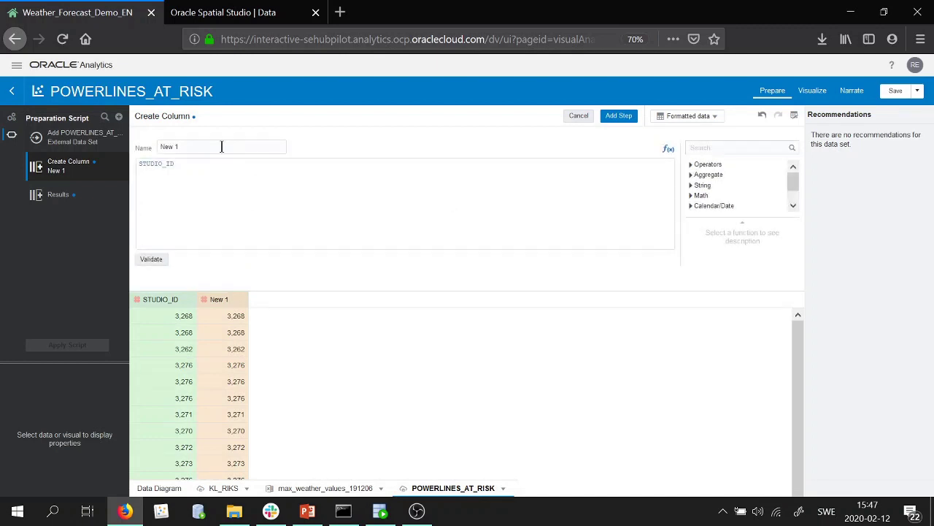
type("STATUS")
left_click(160, 258)
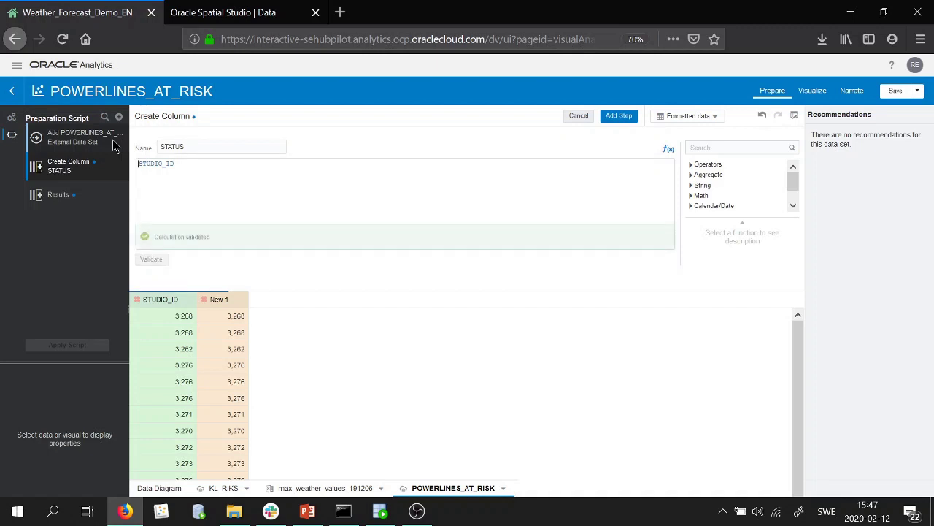
Set the STATUS expression to 'UNDER RISK', add the step and apply the script.
double_click(176, 164)
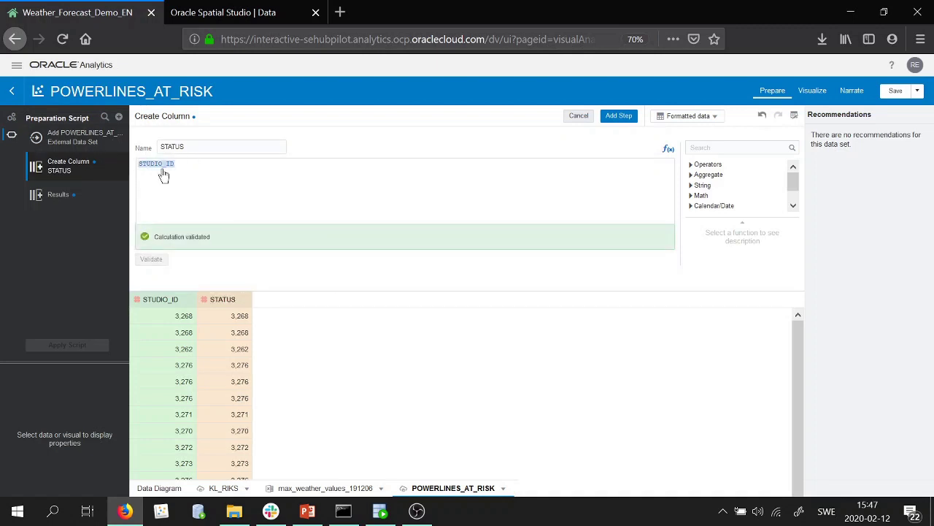
type("'C")
type("NDE")
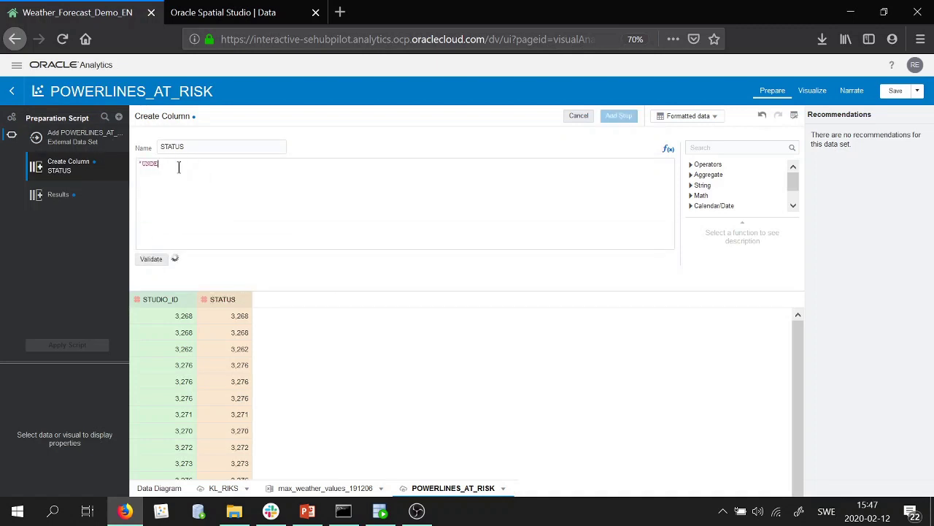
type("R RISK'")
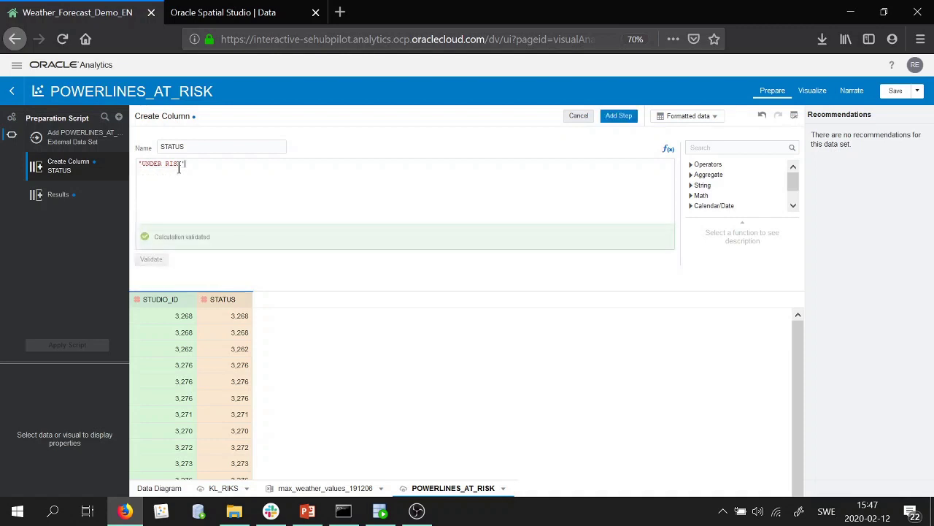
left_click(629, 119)
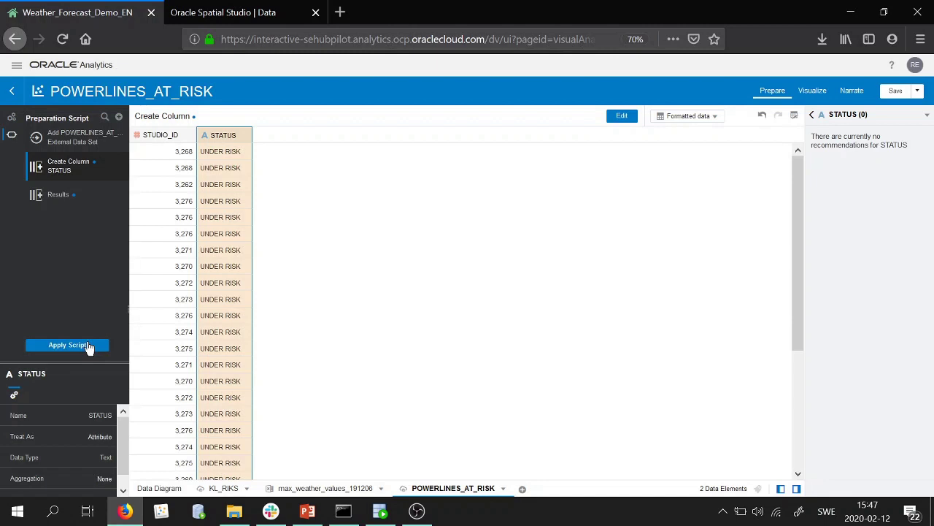
left_click(69, 344)
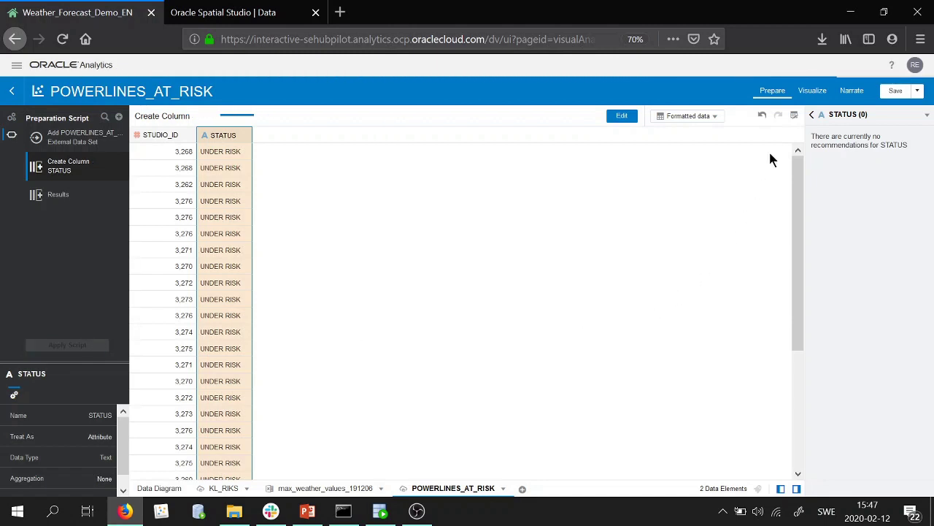
Add a new map layer with STUDIO_ID as Category (Location) and STATUS as Color.
left_click(811, 92)
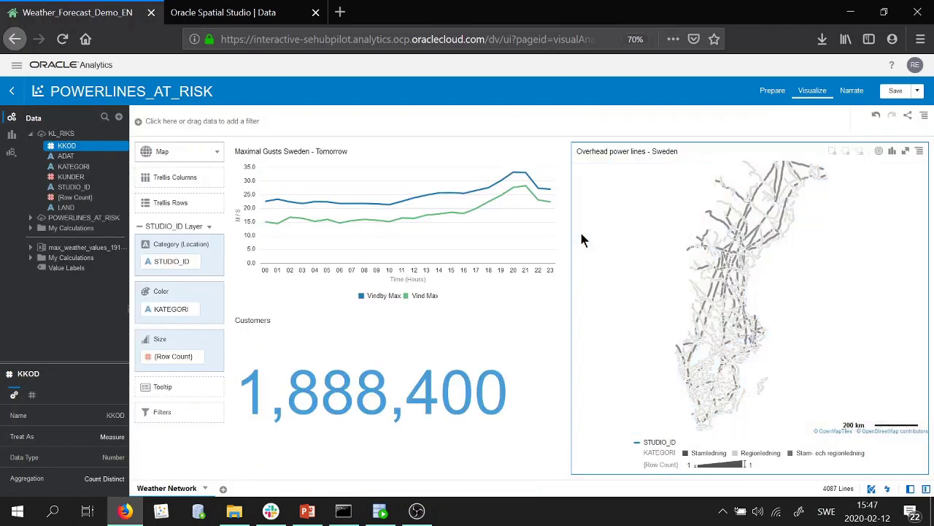
left_click(216, 226)
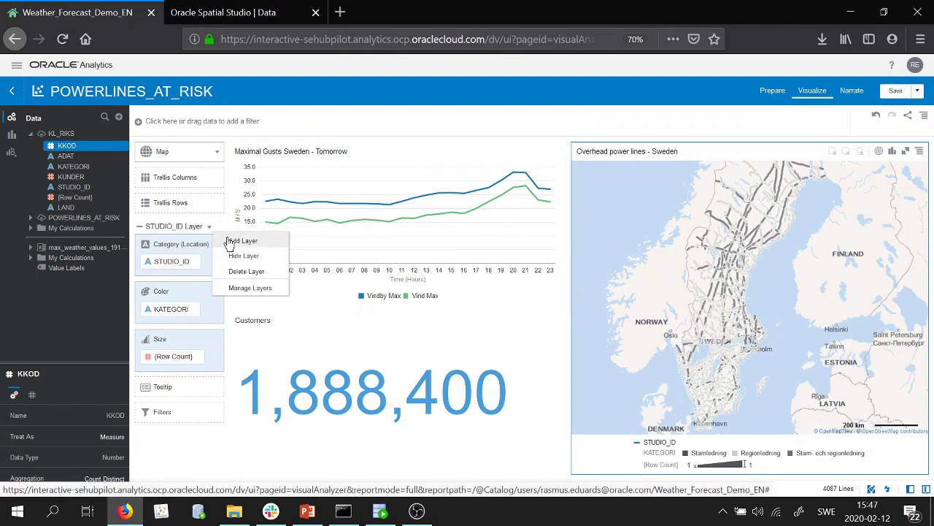
left_click(232, 241)
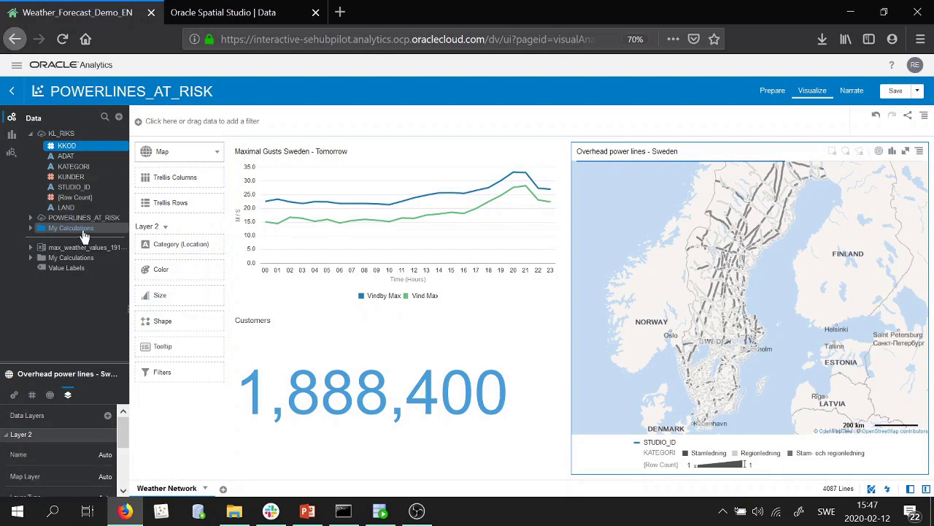
left_click(30, 217)
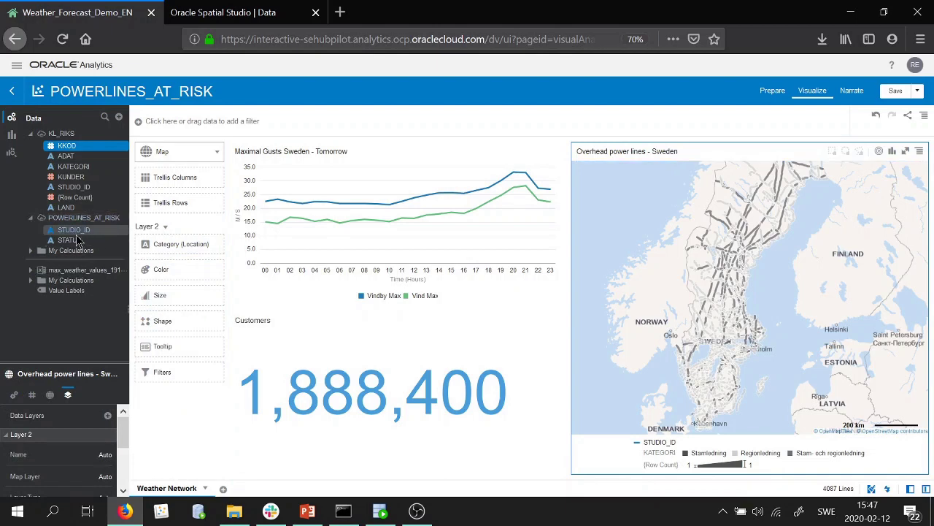
left_click_drag(73, 237, 194, 249)
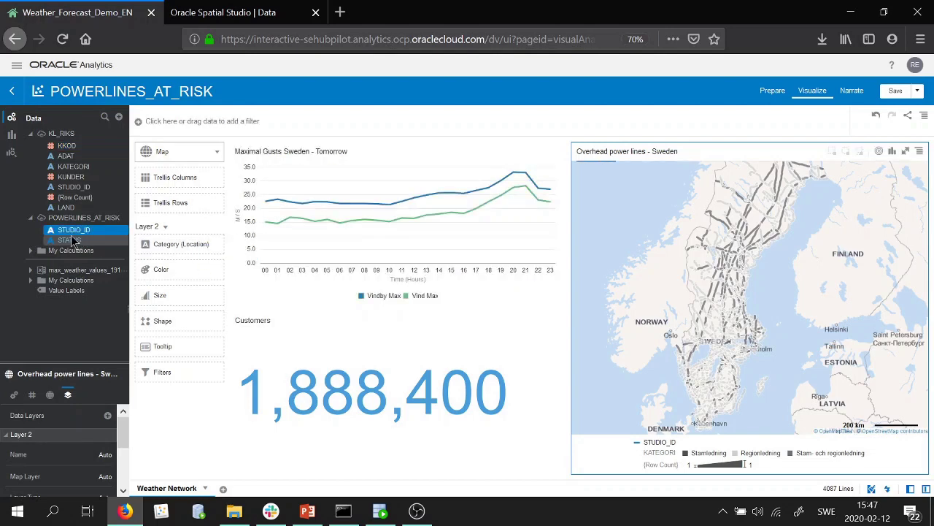
left_click_drag(69, 240, 180, 307)
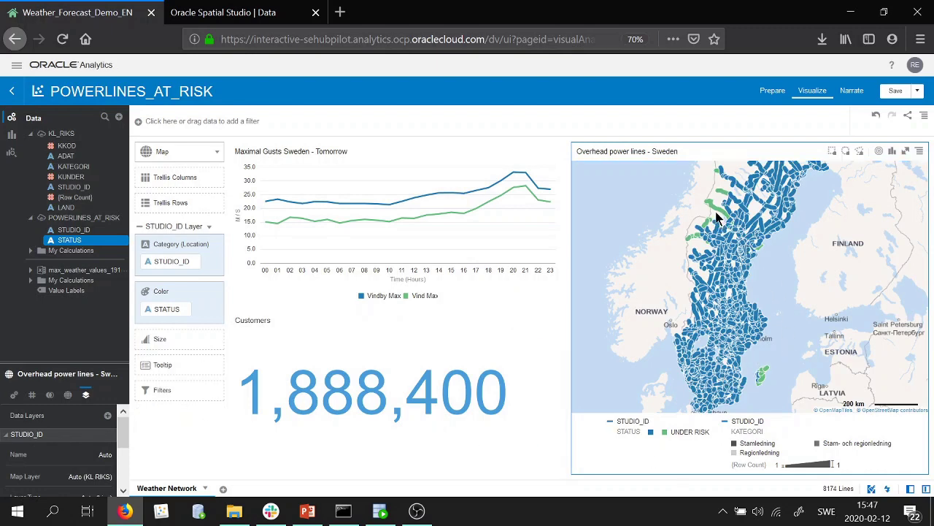
Assign bright red (#f70000) to UNDER RISK in the layer's colour assignments.
left_click(214, 292)
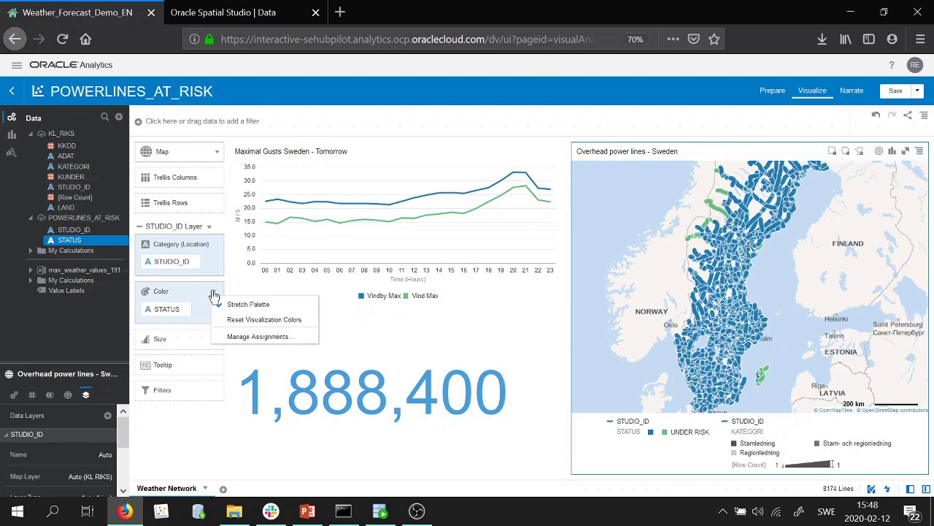
left_click(234, 336)
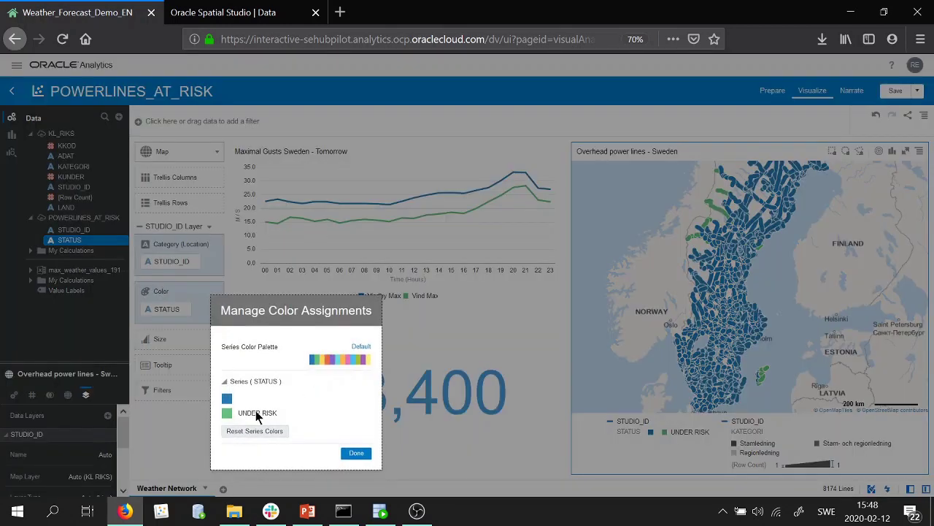
left_click(226, 414)
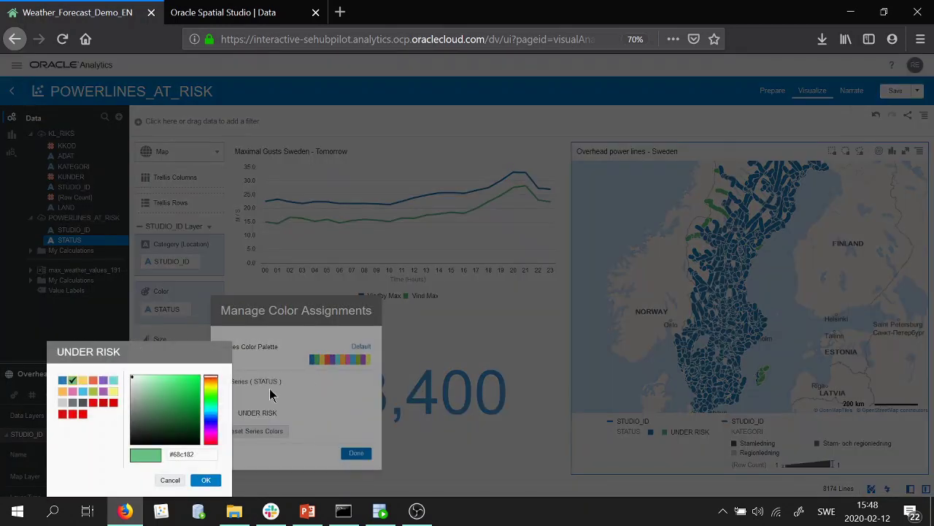
left_click(211, 377)
left_click_drag(193, 389, 206, 376)
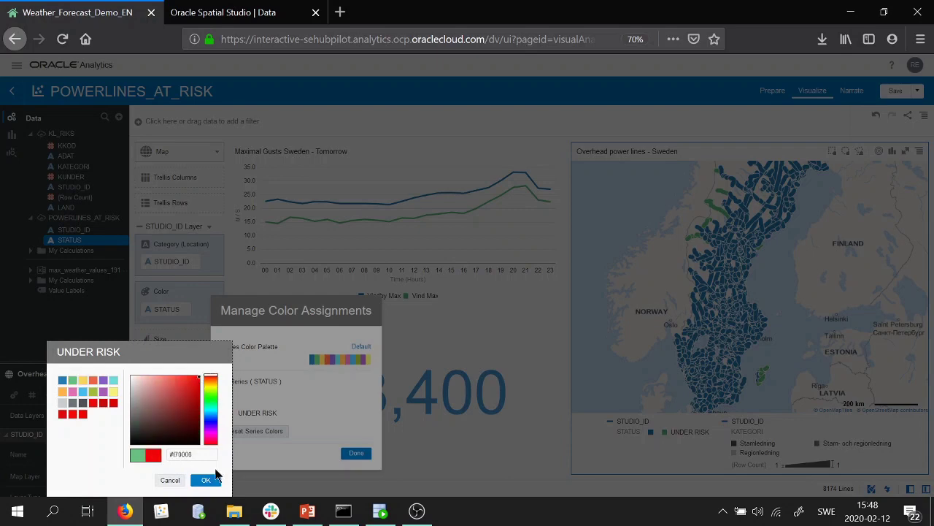
left_click(208, 479)
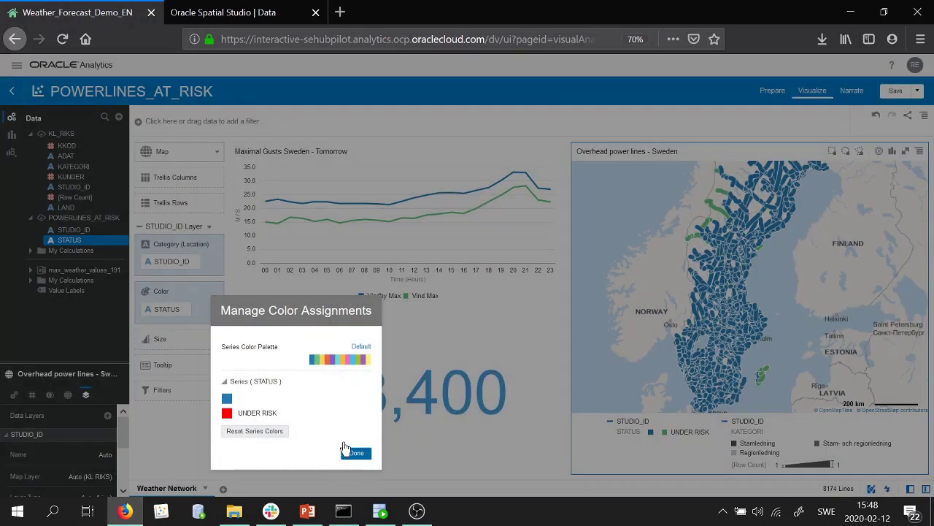
left_click(354, 455)
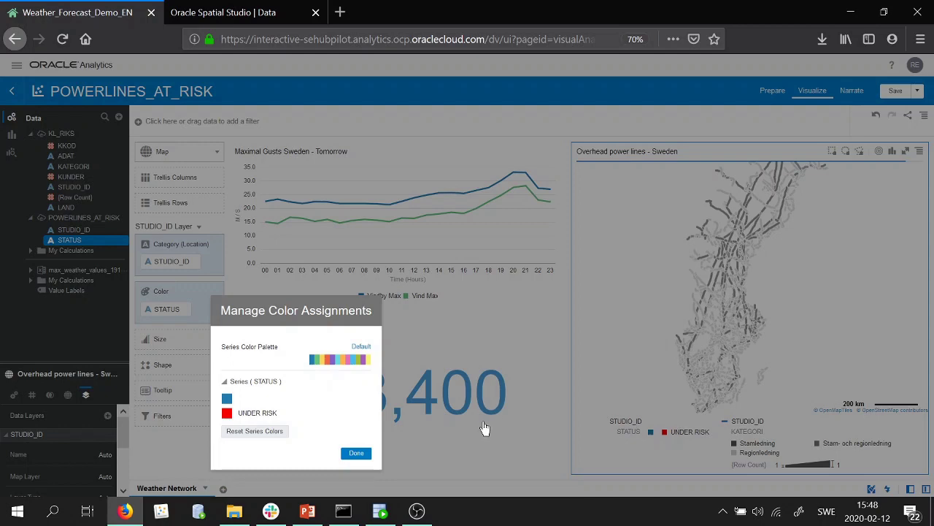
left_click(487, 408)
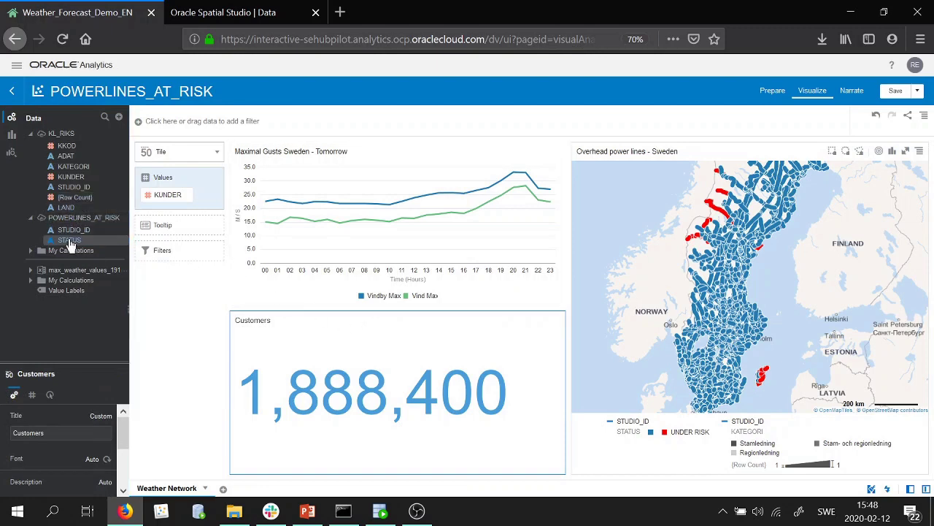
Filter the Customers tile by POWERLINES_AT_RISK STUDIO_ID with all 27 values selected.
left_click_drag(82, 233, 191, 257)
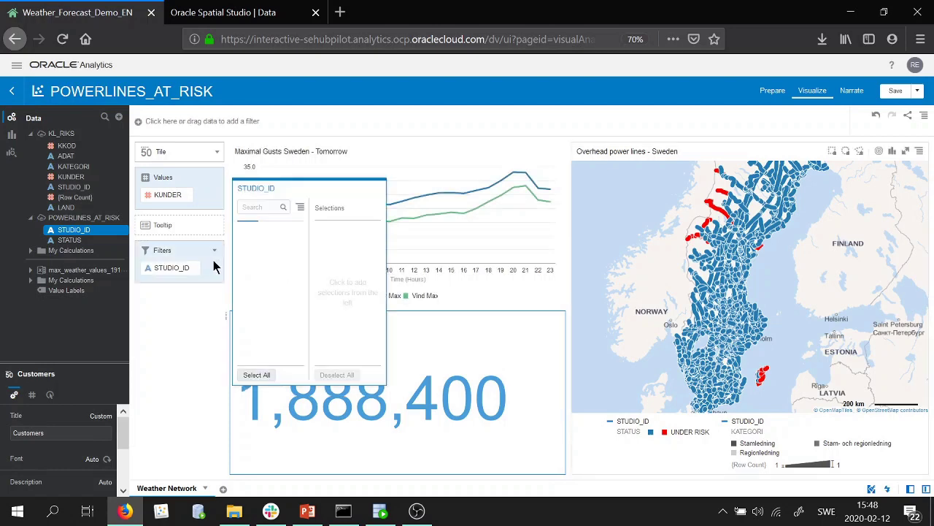
left_click(257, 375)
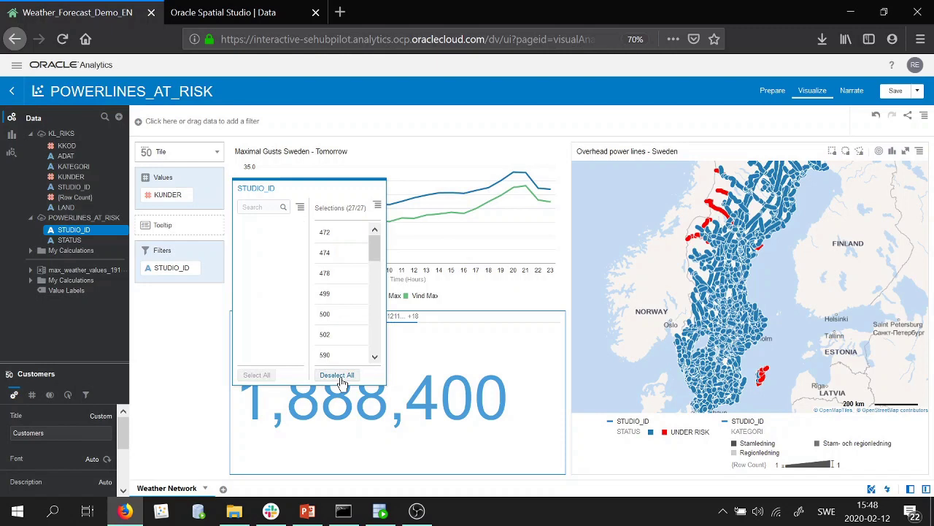
left_click(195, 429)
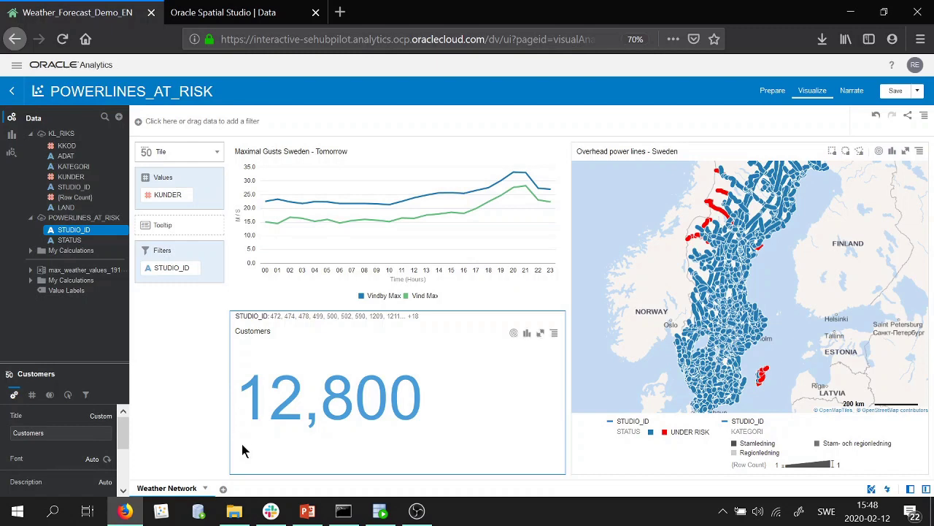
mouse_move(84, 229)
left_mouse_down()
mouse_move(81, 219)
mouse_move(81, 230)
left_mouse_up()
Reconnect SQL Developer's DBDRY connection, entering the admin password.
left_click(379, 511)
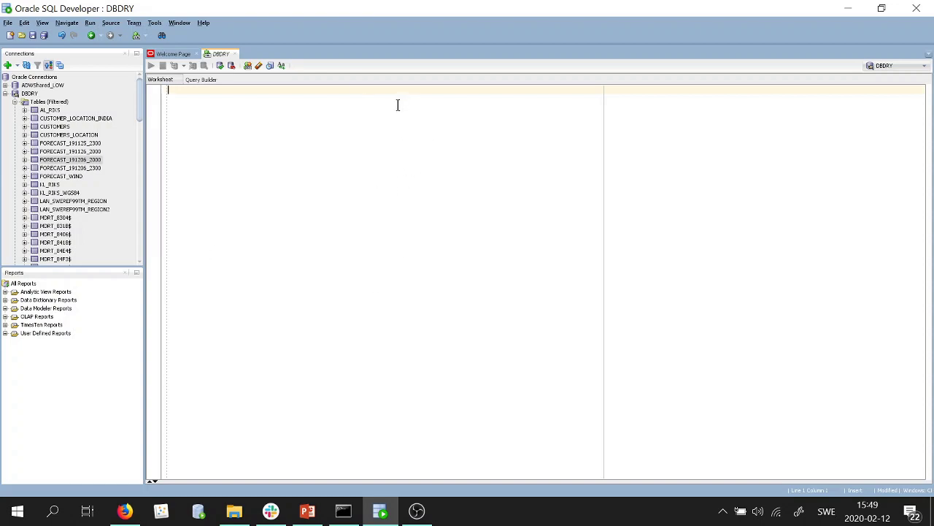
left_click(35, 91)
right_click(35, 91)
left_click(59, 118)
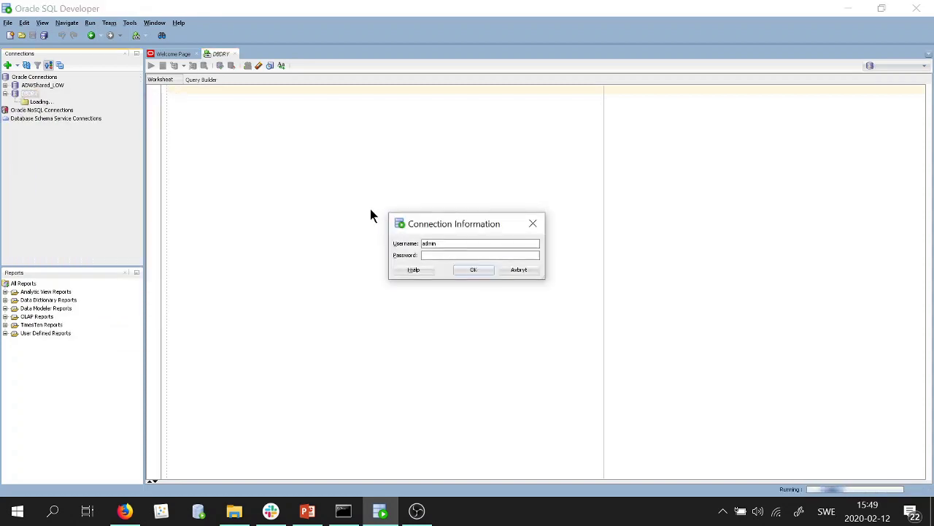
type("************")
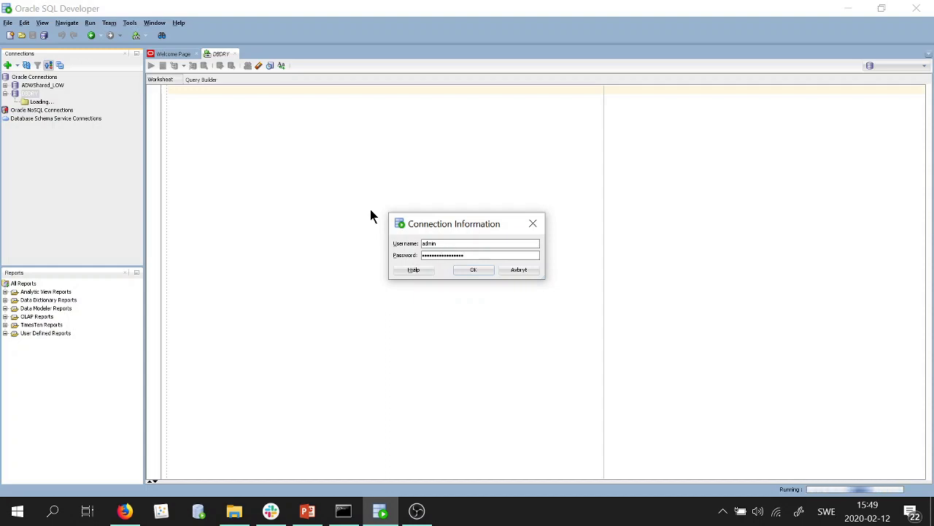
key("Return")
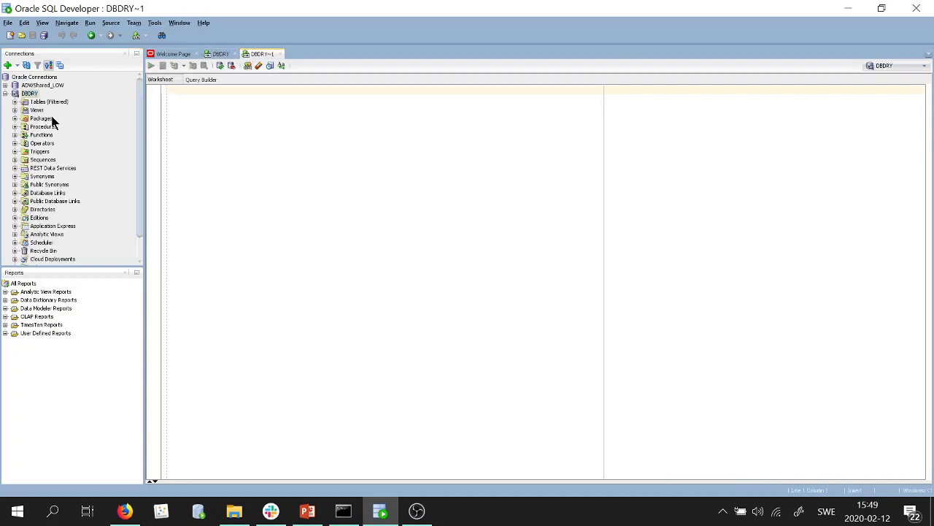
Run DELETE FROM FORECAST_191206_2000; on DBDRY, removing 35 202 rows.
left_click(14, 103)
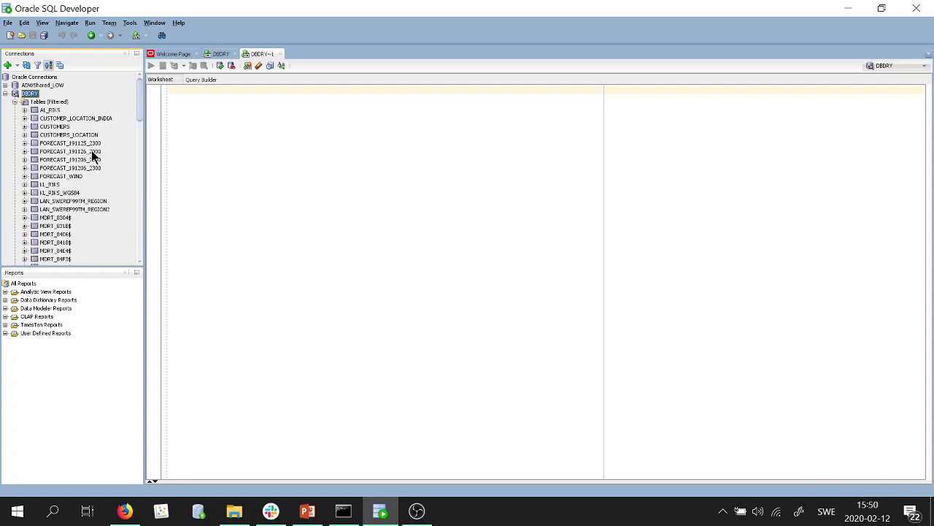
double_click(92, 151)
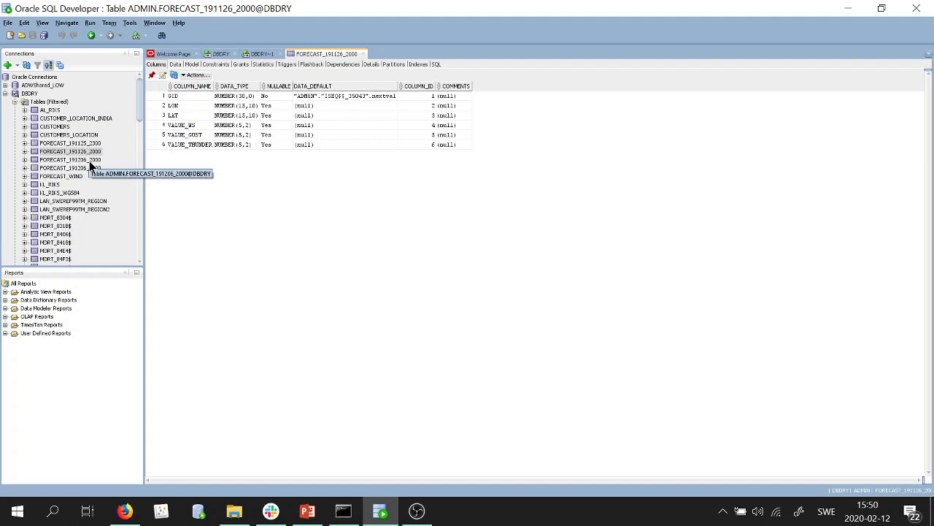
left_click(92, 162)
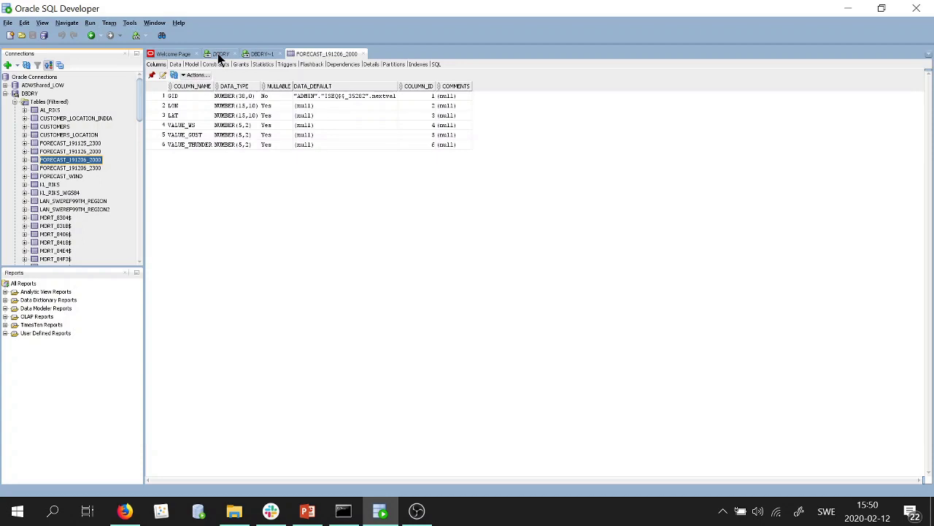
left_click(221, 55)
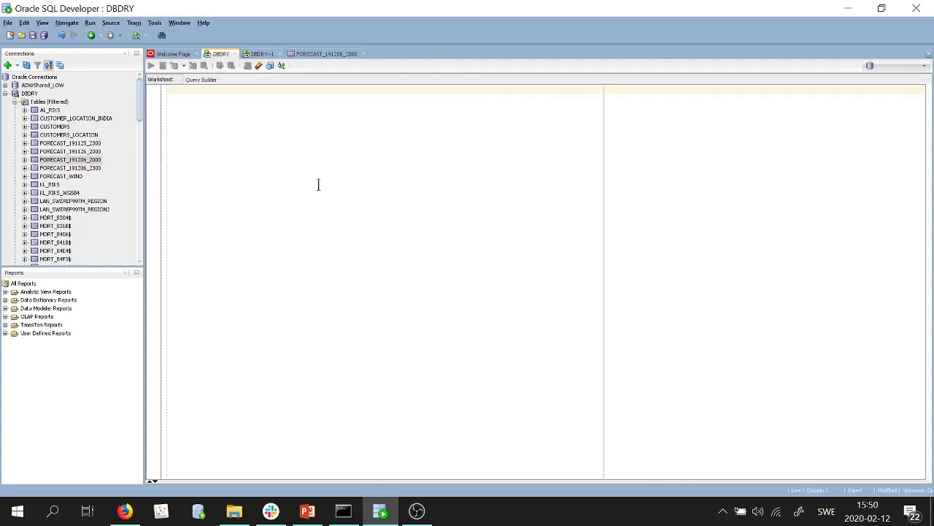
type("DELETE FROM FORECAST_191206_2000;")
left_click_drag(333, 100, 165, 81)
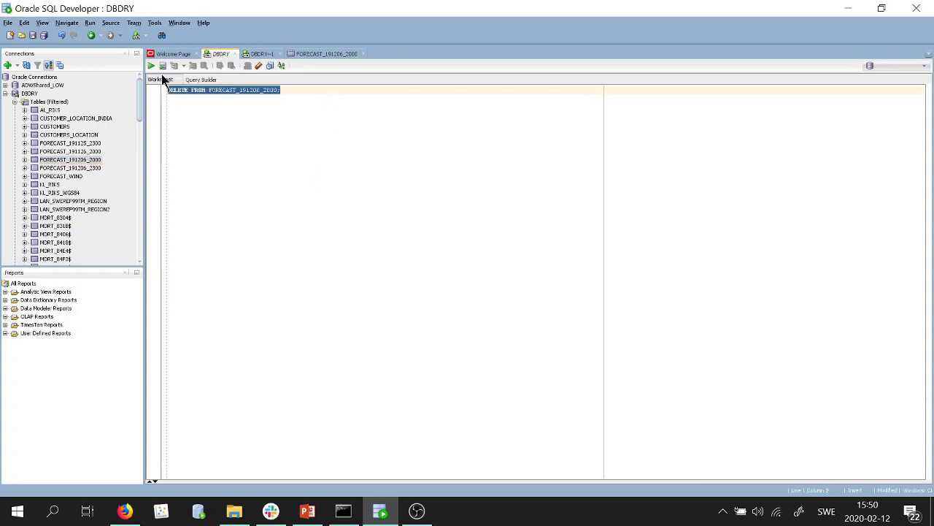
key("ctrl+Return")
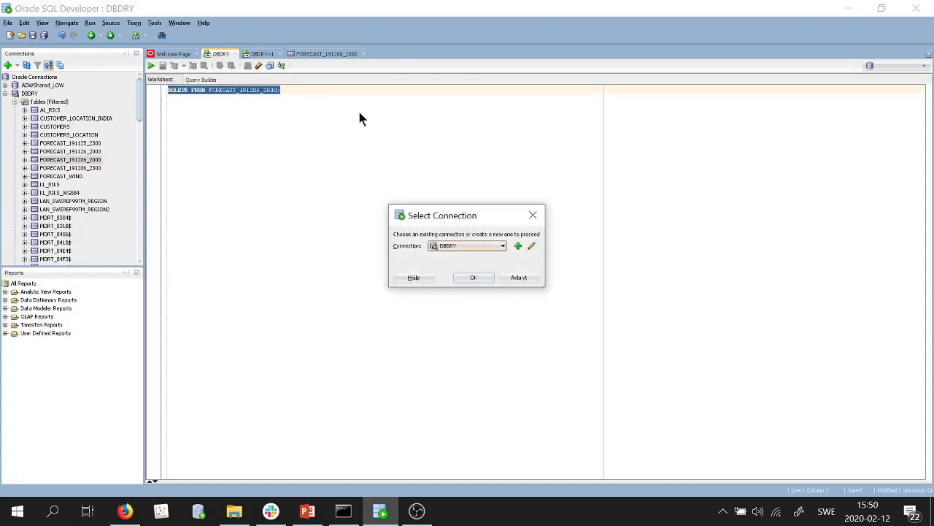
left_click(476, 273)
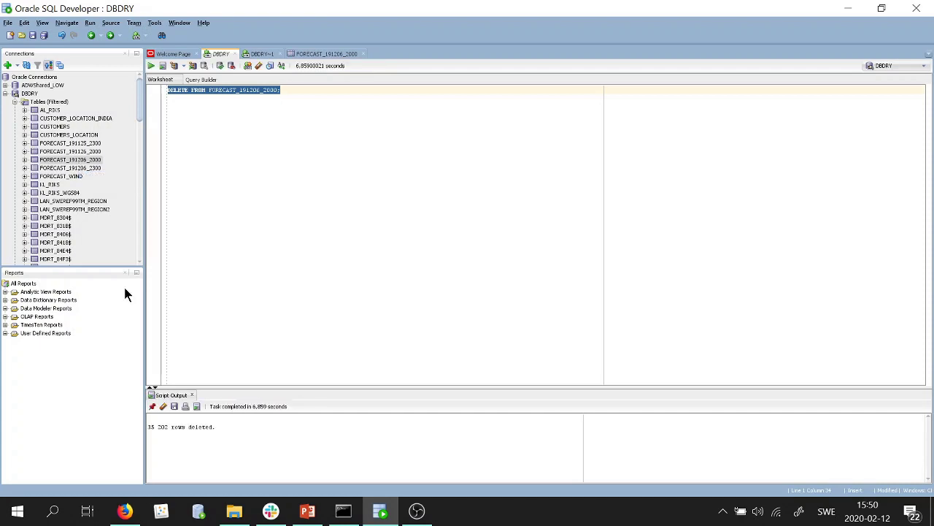
Start an Import Data into FORECAST_191206_2000 using new_forecast.txt as the source file.
right_click(71, 159)
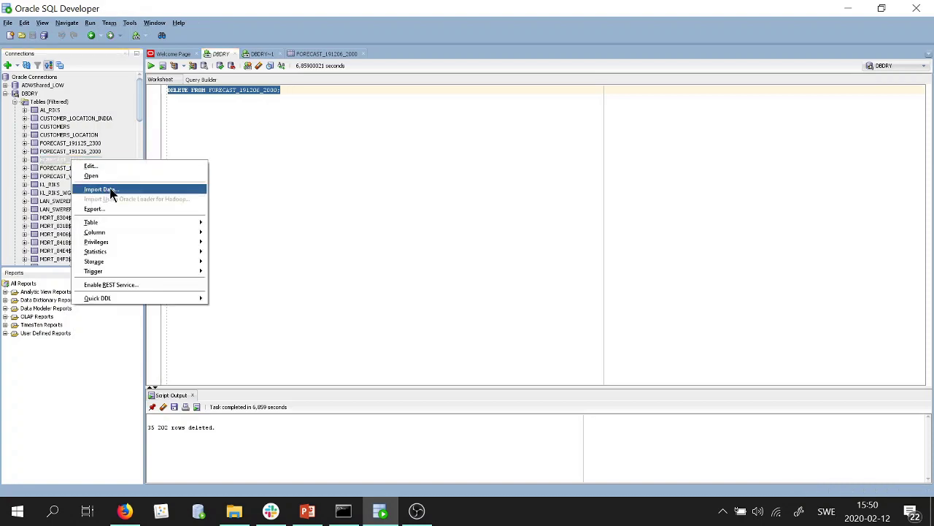
left_click(109, 191)
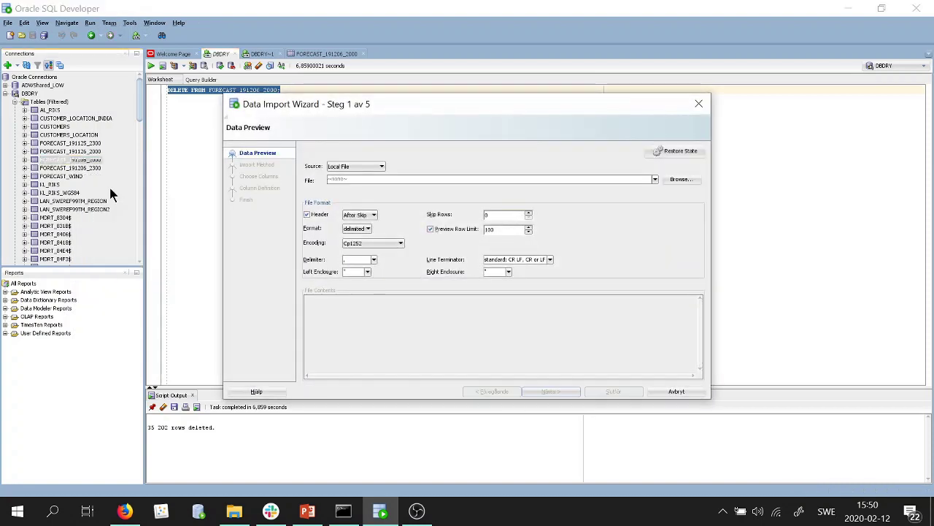
left_click(677, 181)
left_click(492, 198)
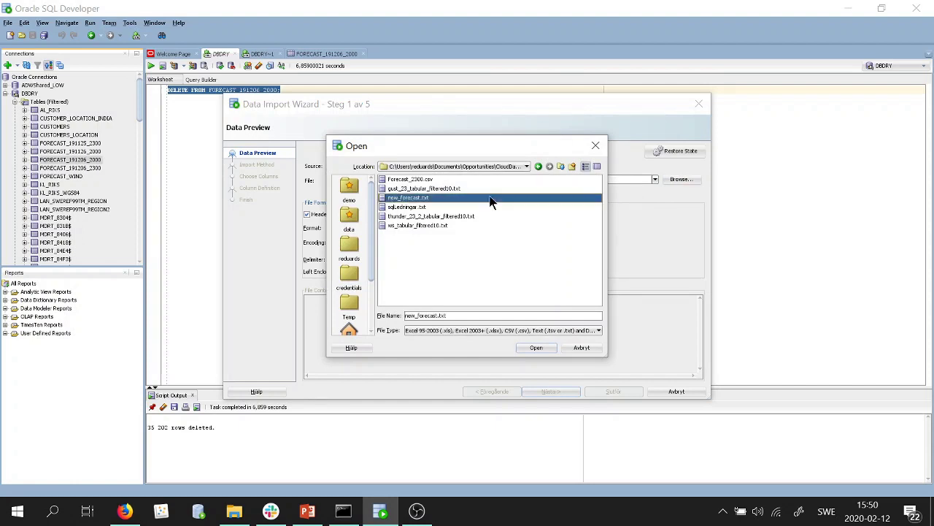
left_click(548, 348)
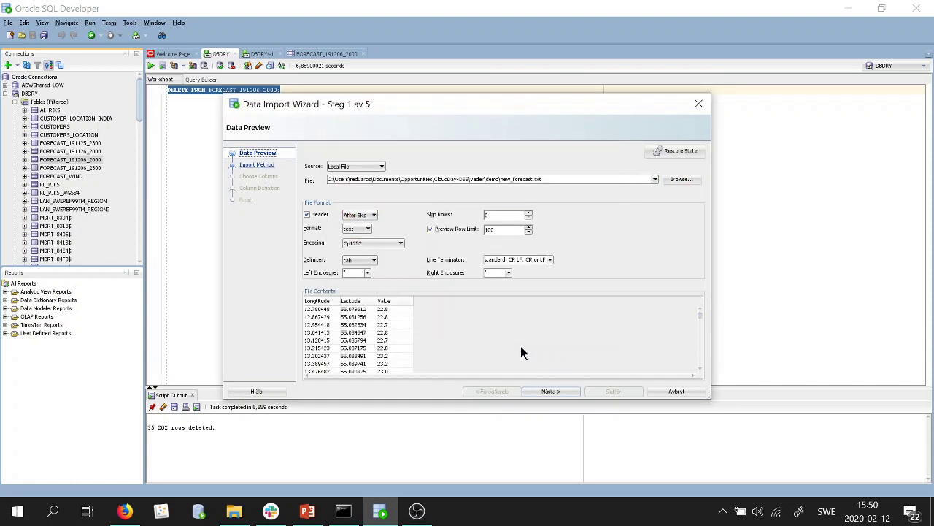
left_click(552, 391)
left_click(554, 391)
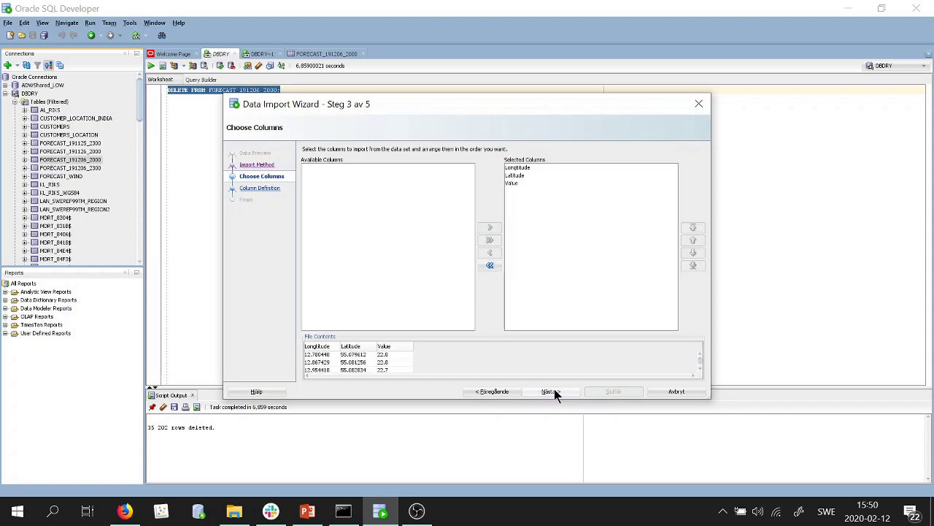
left_click(552, 392)
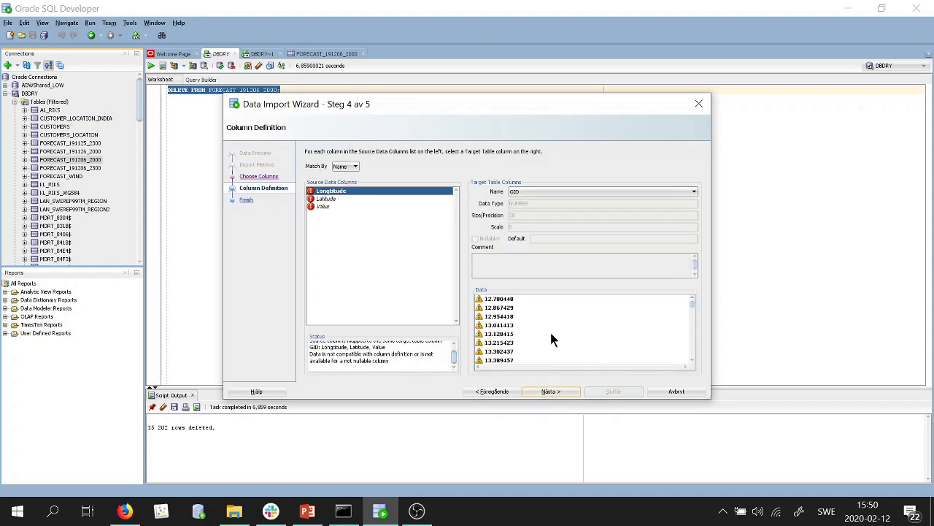
Map Longitude, Latitude and Value to LON, LAT and VALUE_GUST and finish the import.
left_click(522, 191)
left_click(535, 208)
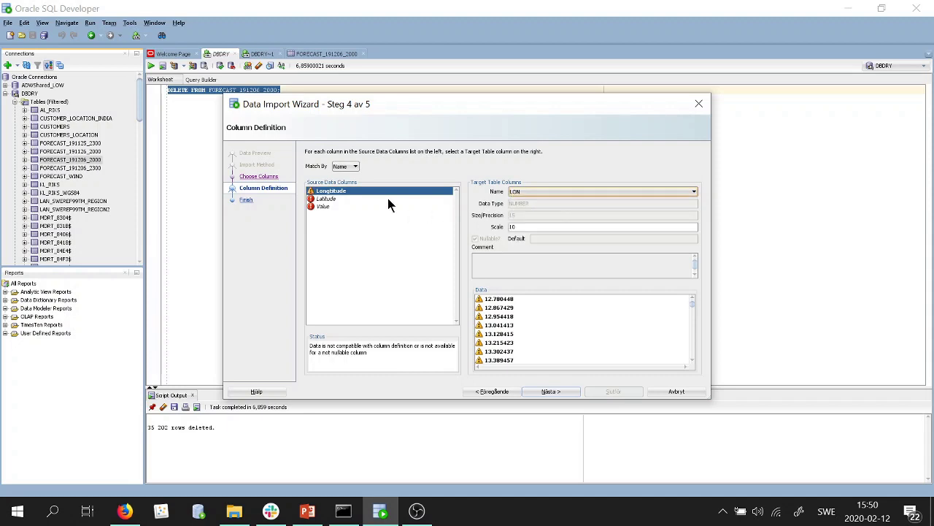
left_click(388, 199)
left_click(519, 192)
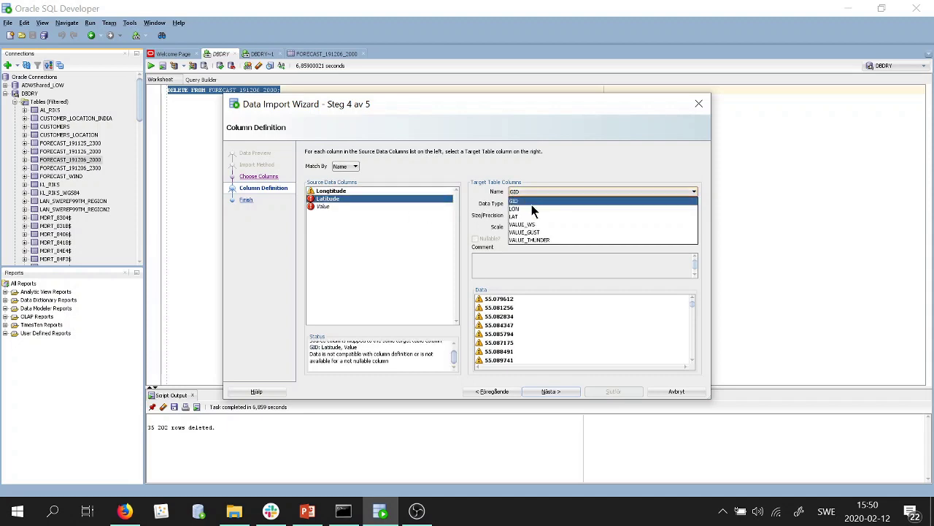
left_click(531, 215)
left_click(323, 207)
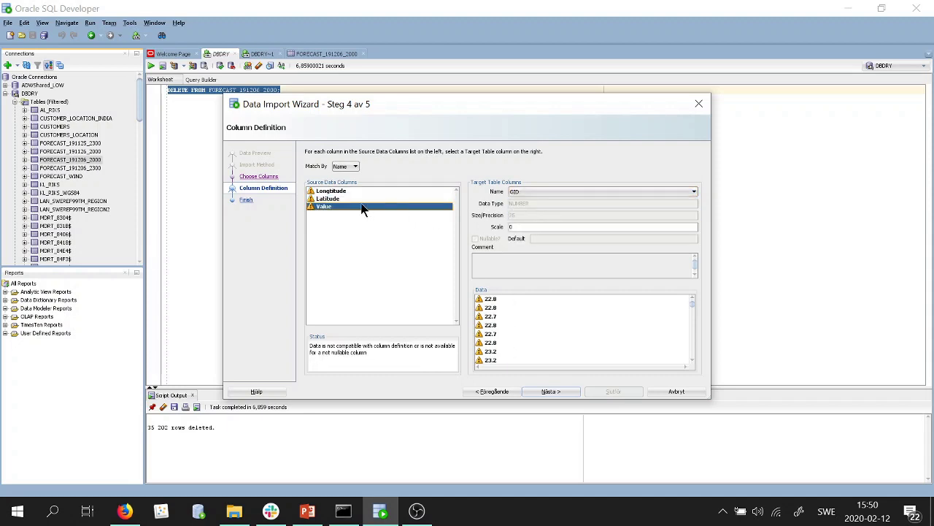
left_click(522, 193)
left_click(540, 232)
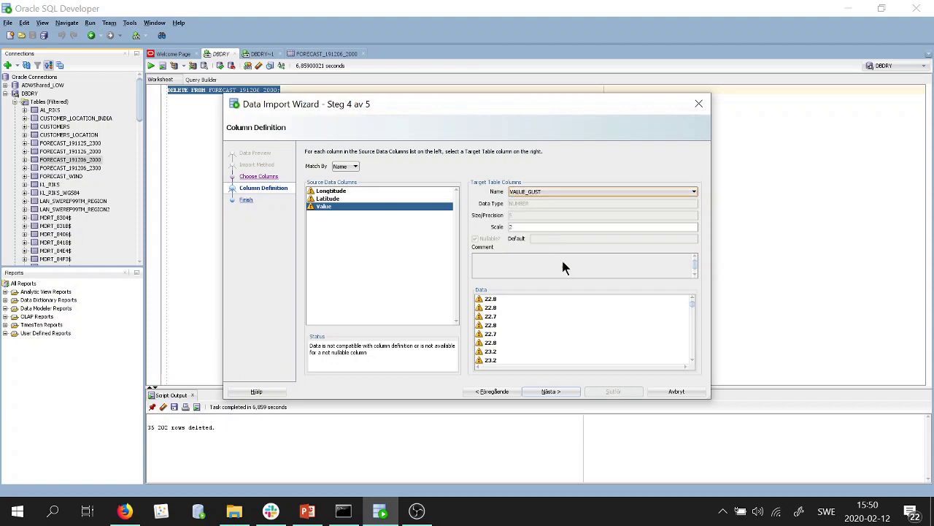
left_click(571, 394)
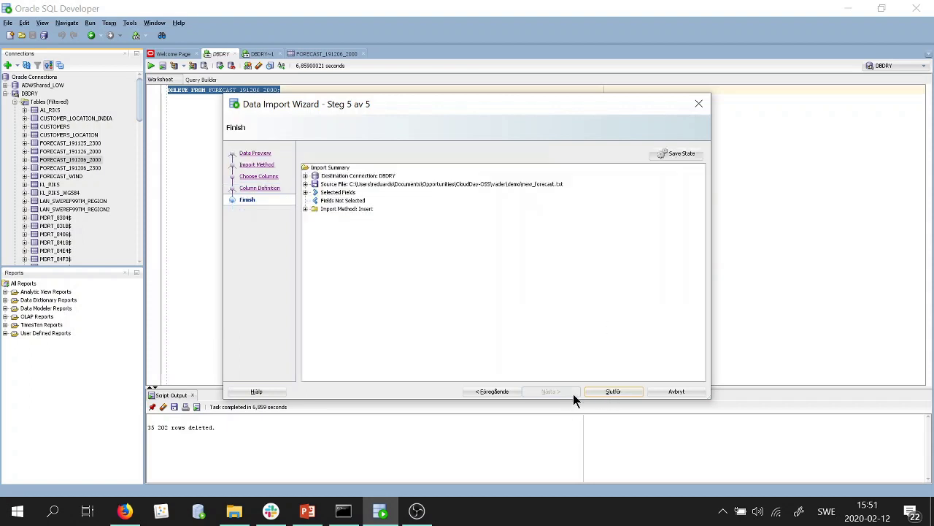
left_click(612, 392)
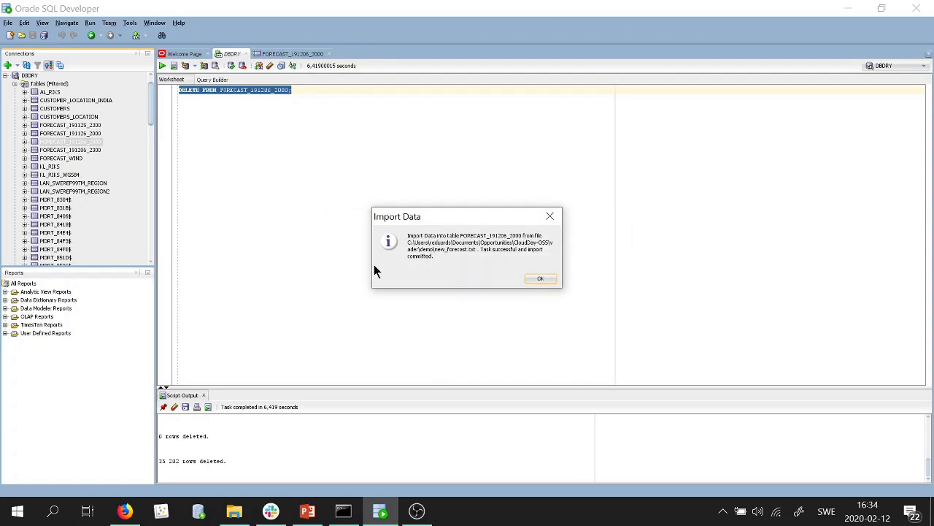
left_click(540, 280)
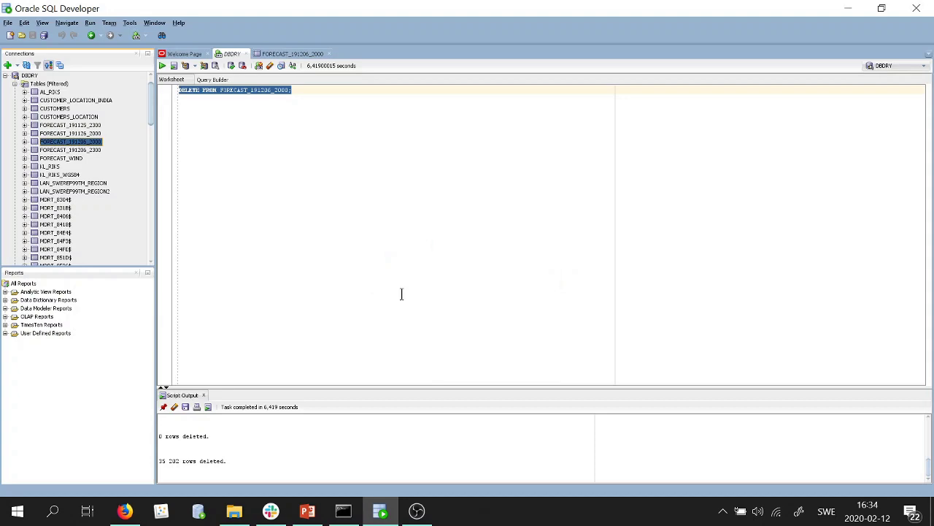
left_click(125, 511)
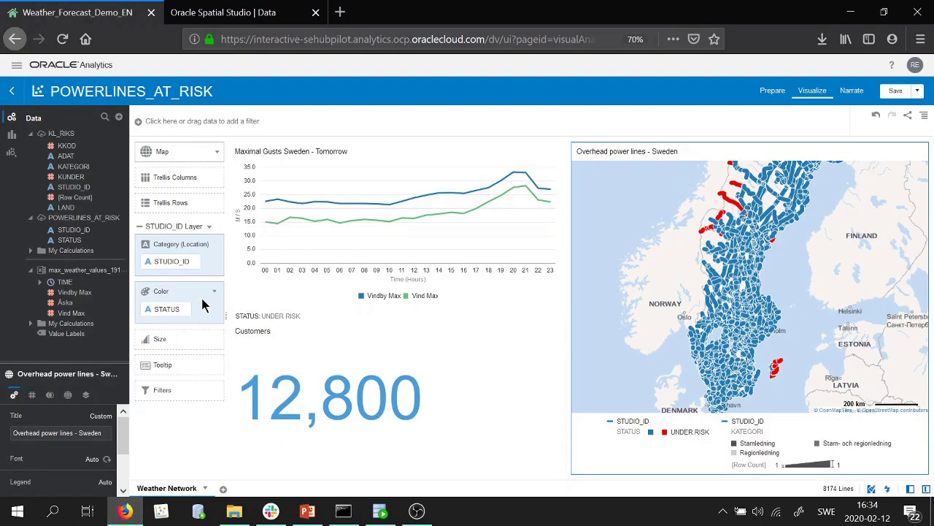
Reload the POWERLINES_AT_RISK data set so the Customers tile shows 88,000.
left_click(110, 248)
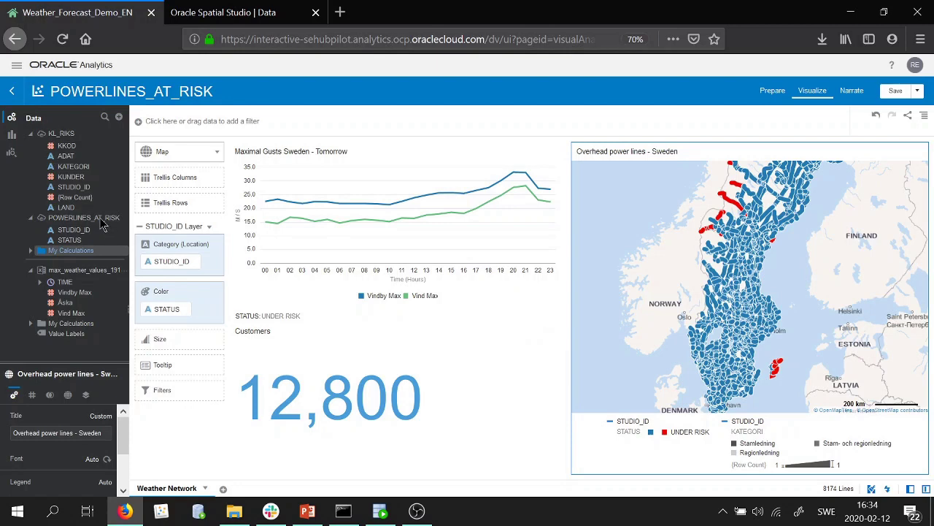
right_click(90, 218)
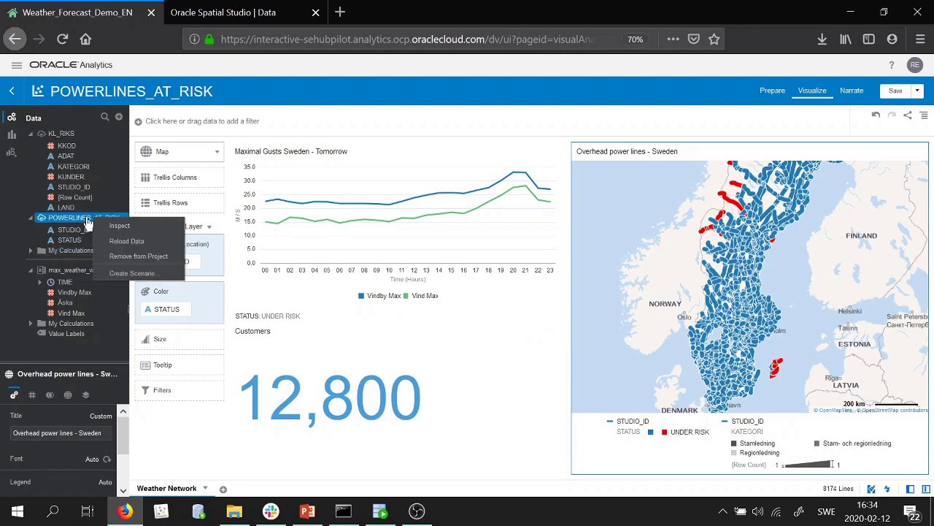
left_click(129, 241)
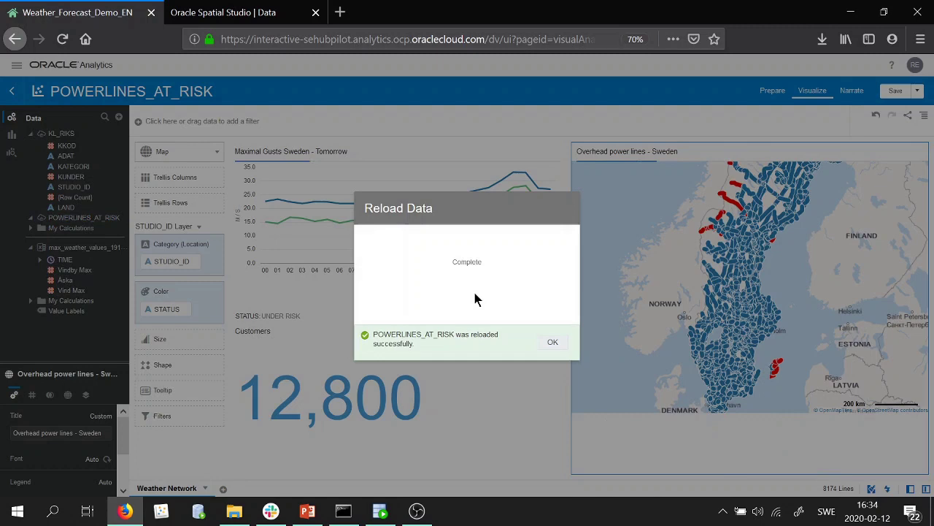
left_click(553, 344)
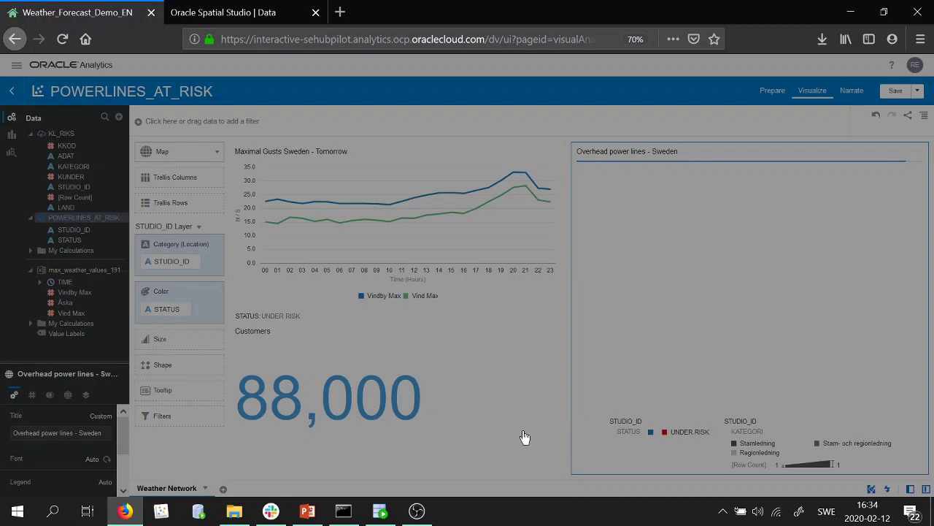